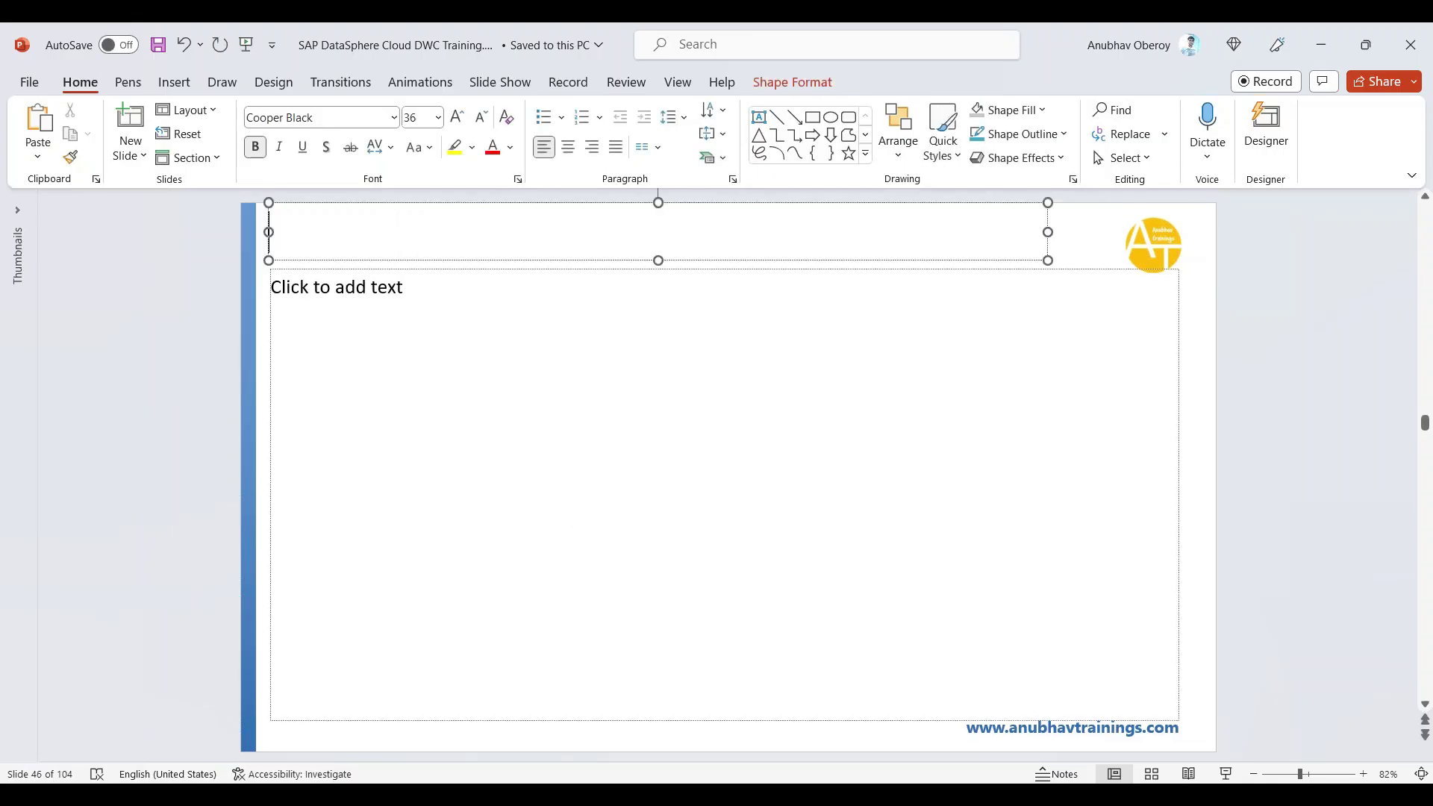
Title the slide 'View Editor' and make the body text a bulleted list.
type("View Ed")
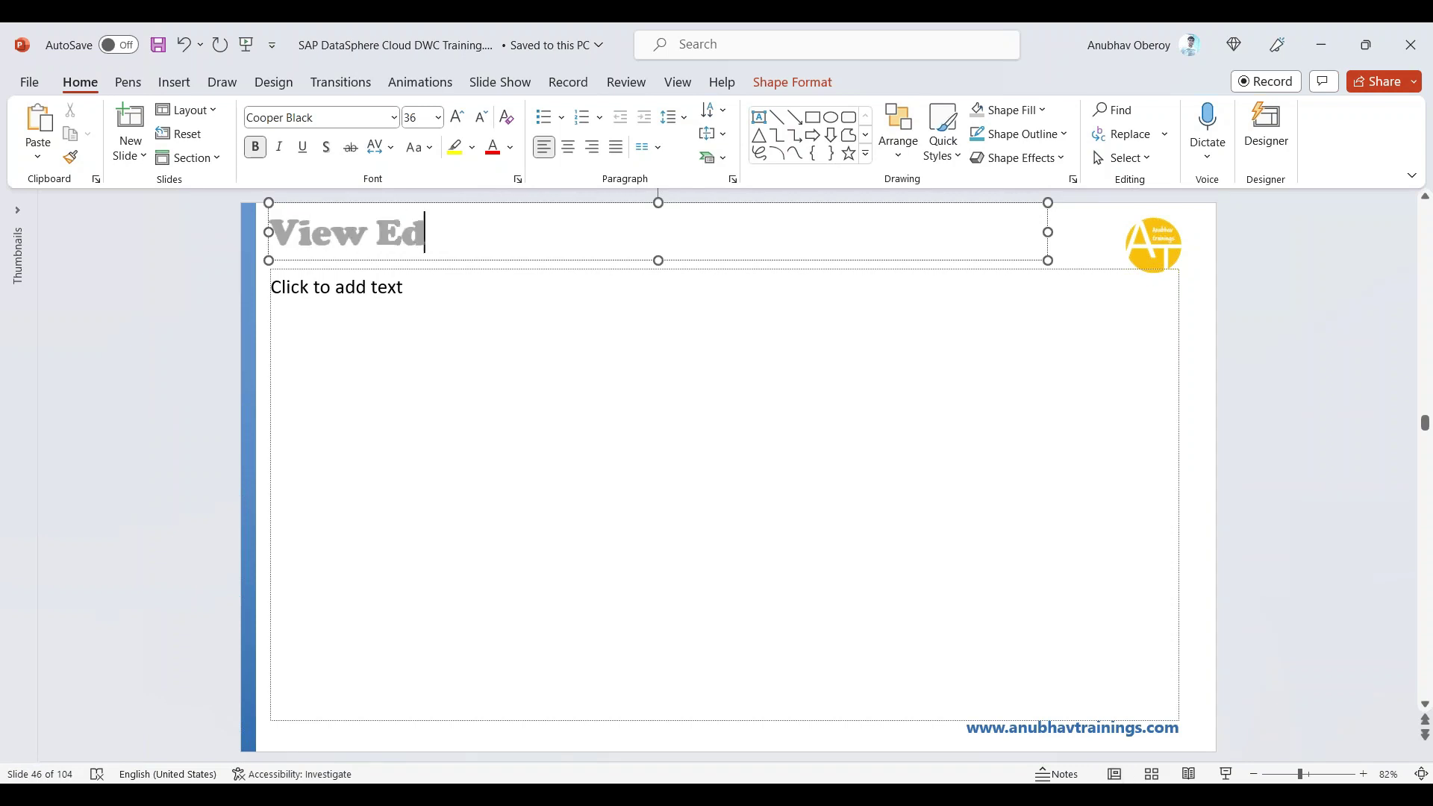
type("itor")
left_click(449, 340)
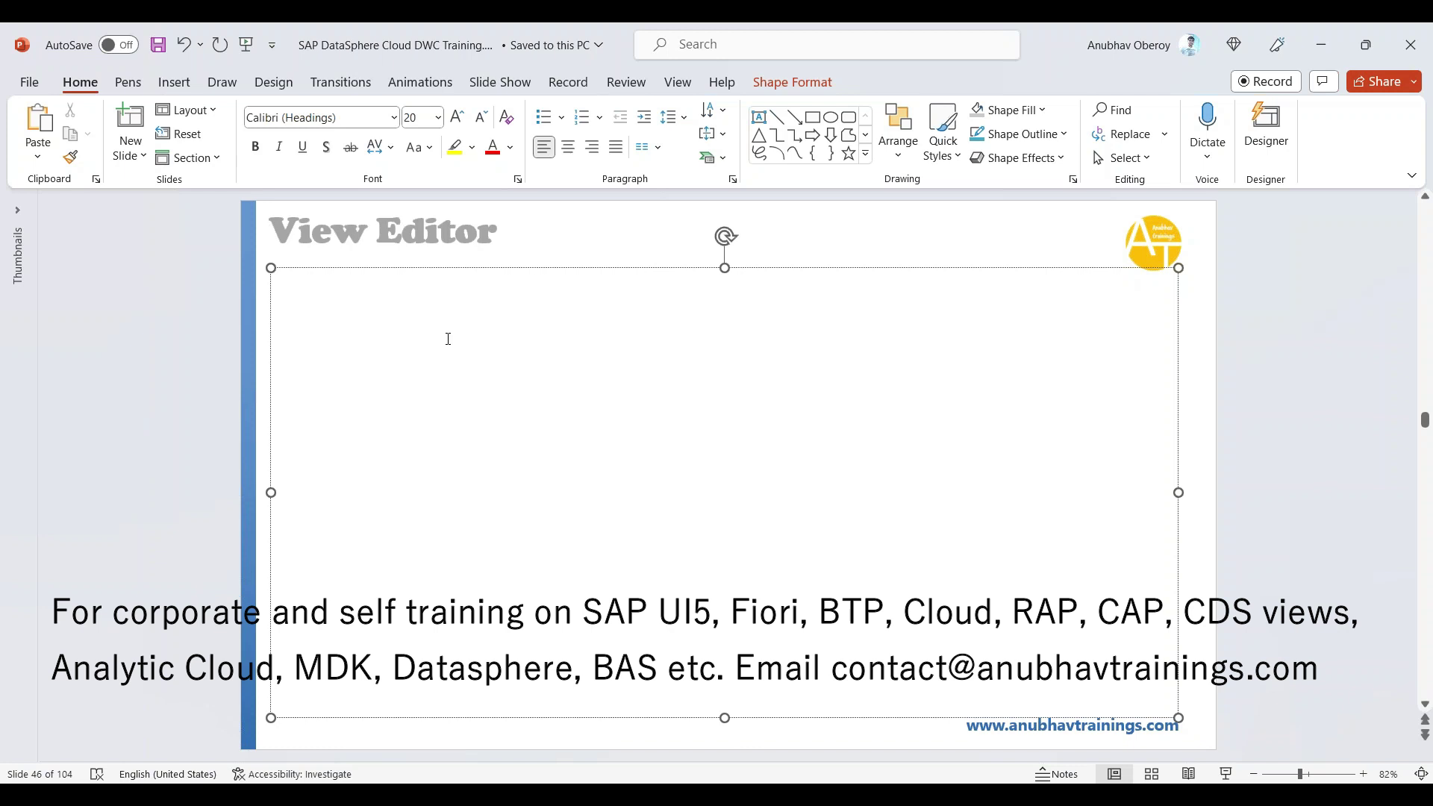
left_click(544, 118)
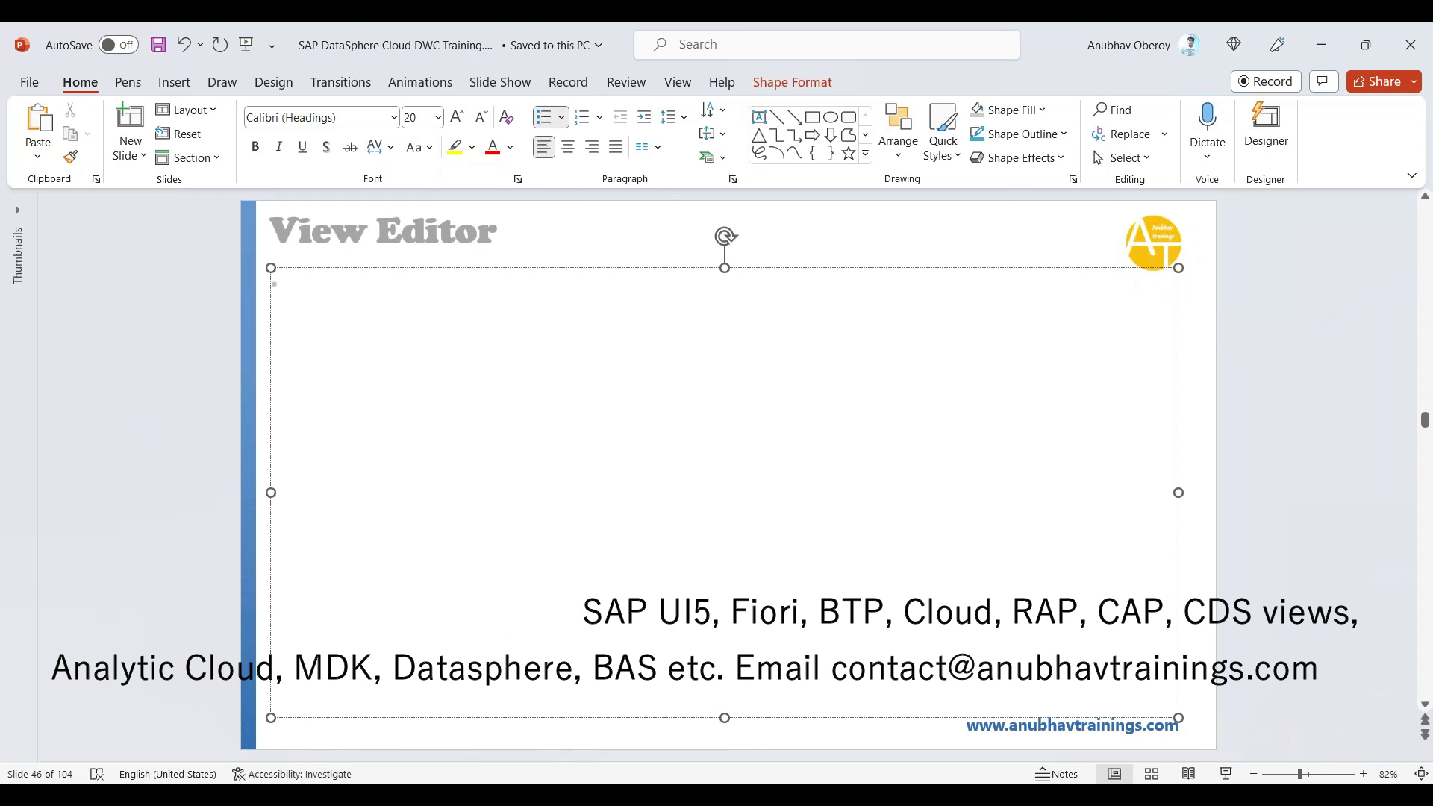
Add bullets on views over remote, replicated or local tables and on defining measures and attributes for fact views.
type("Vie")
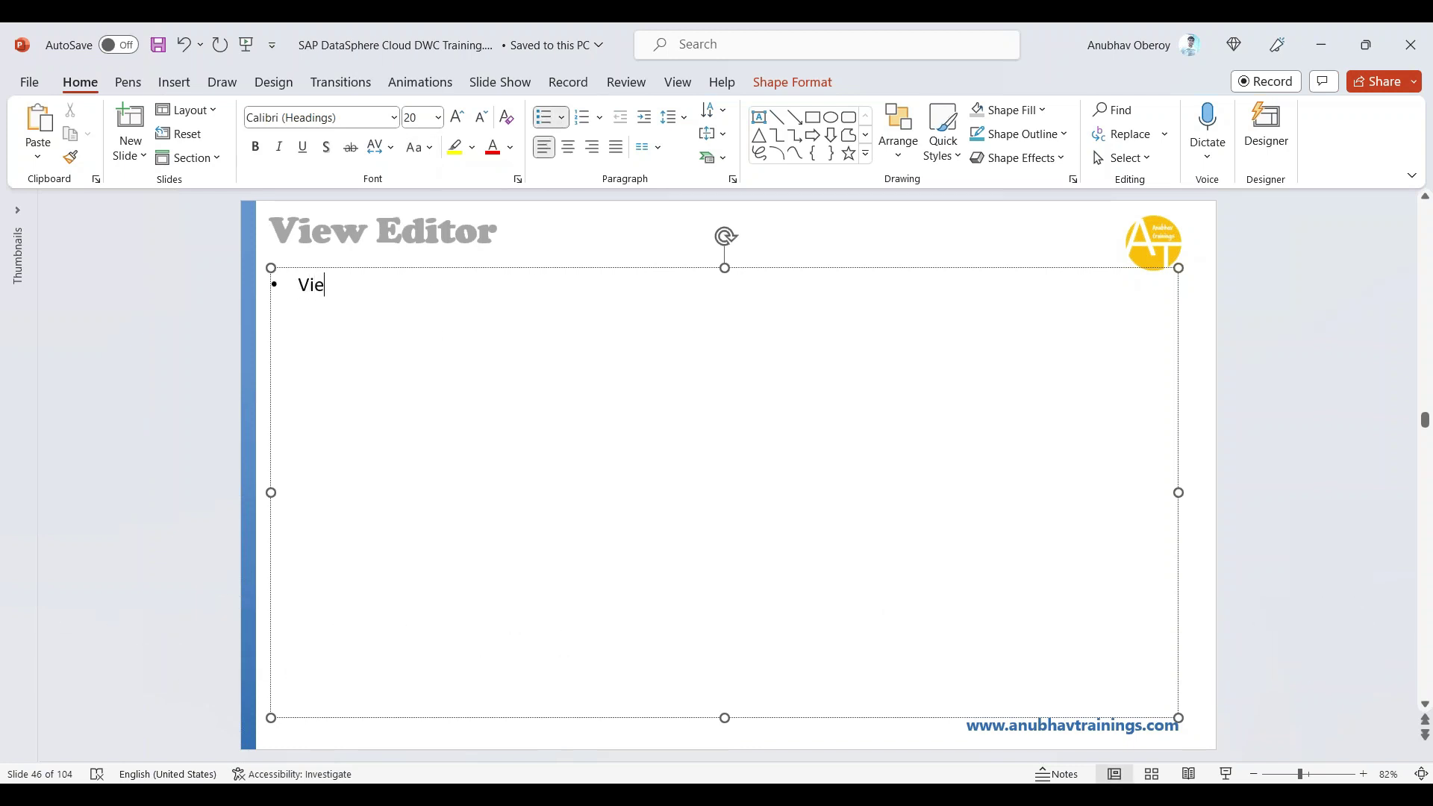
type("w on top of remote")
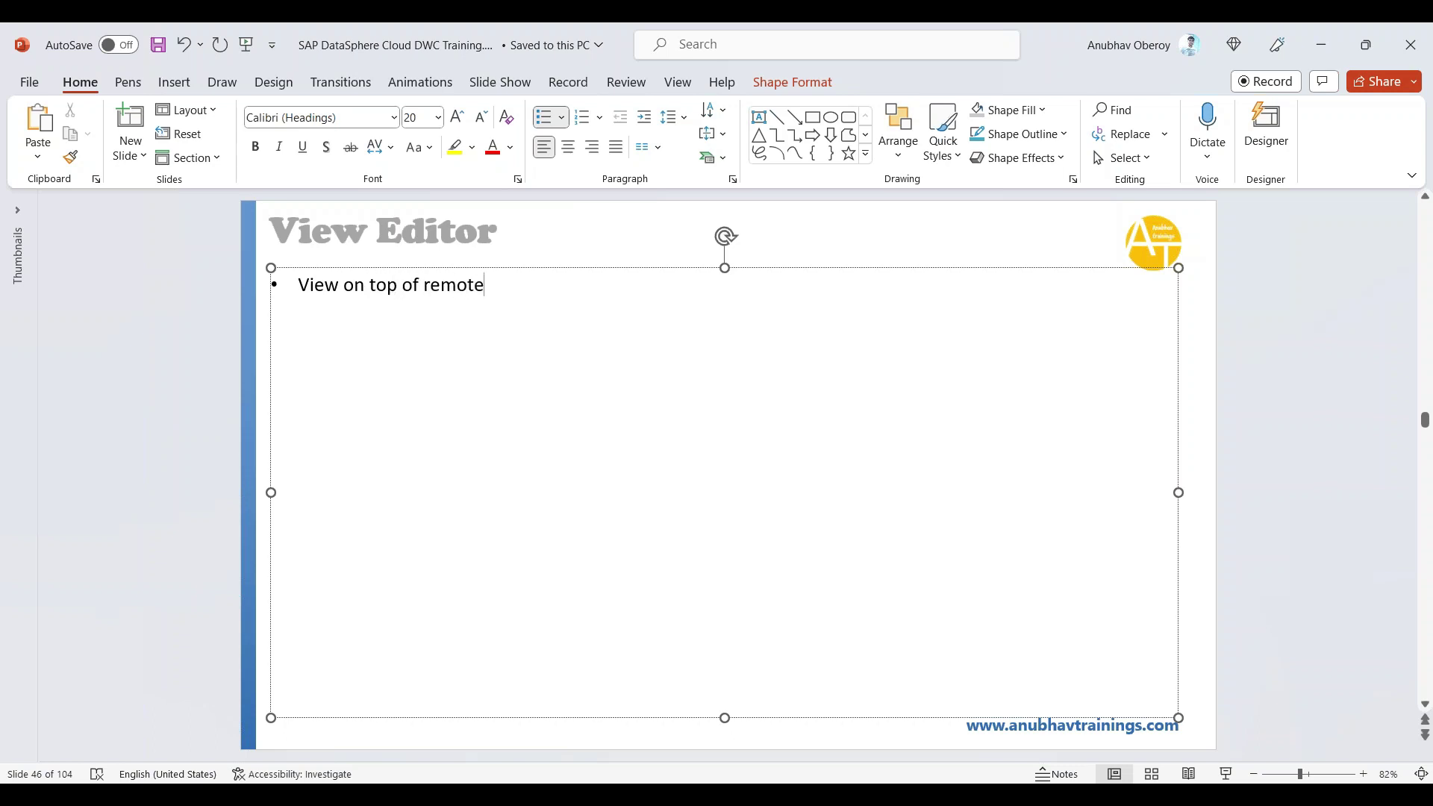
type(", replicated or local tables")
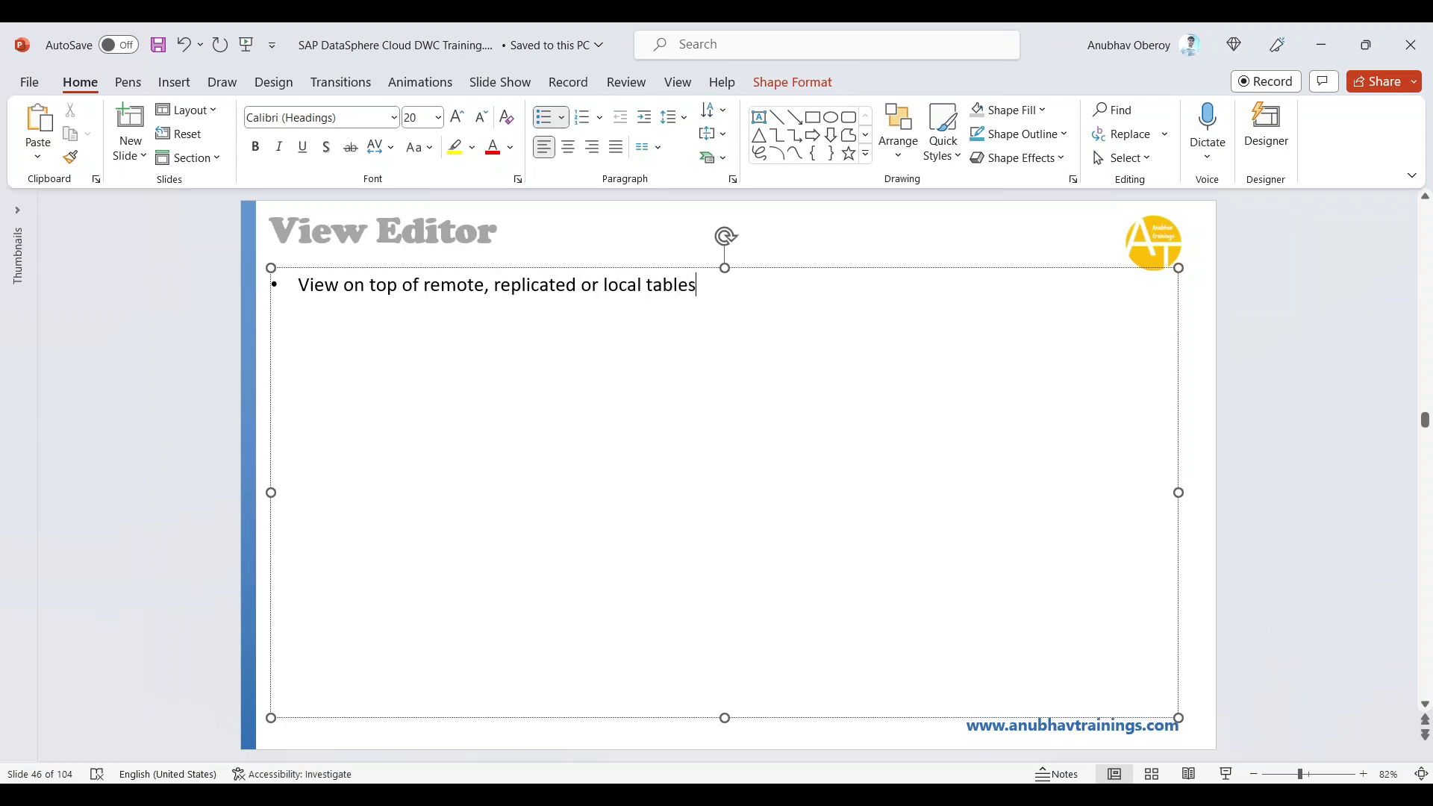
key("Return")
type("Define measure,")
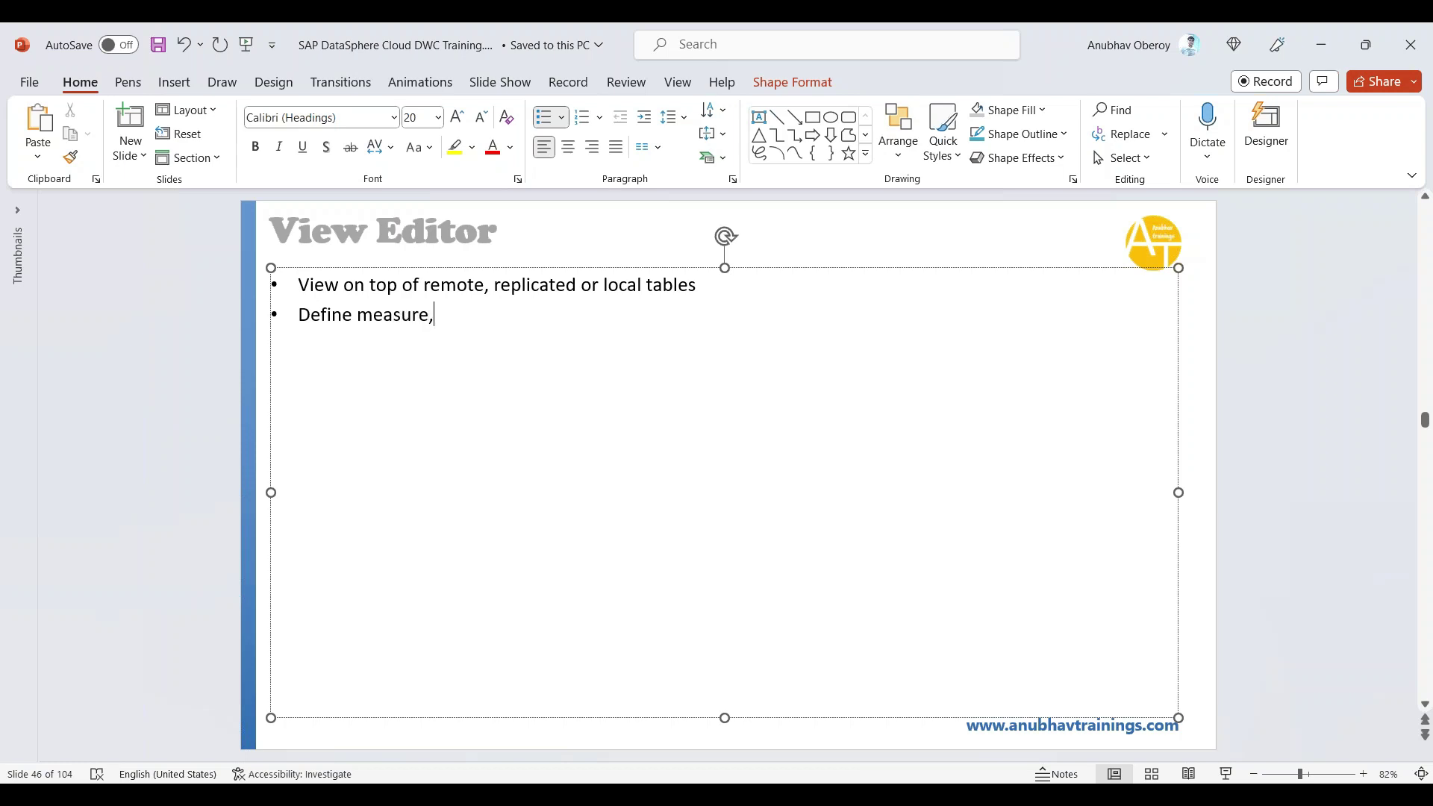
key("BackSpace")
type("and attributes for ")
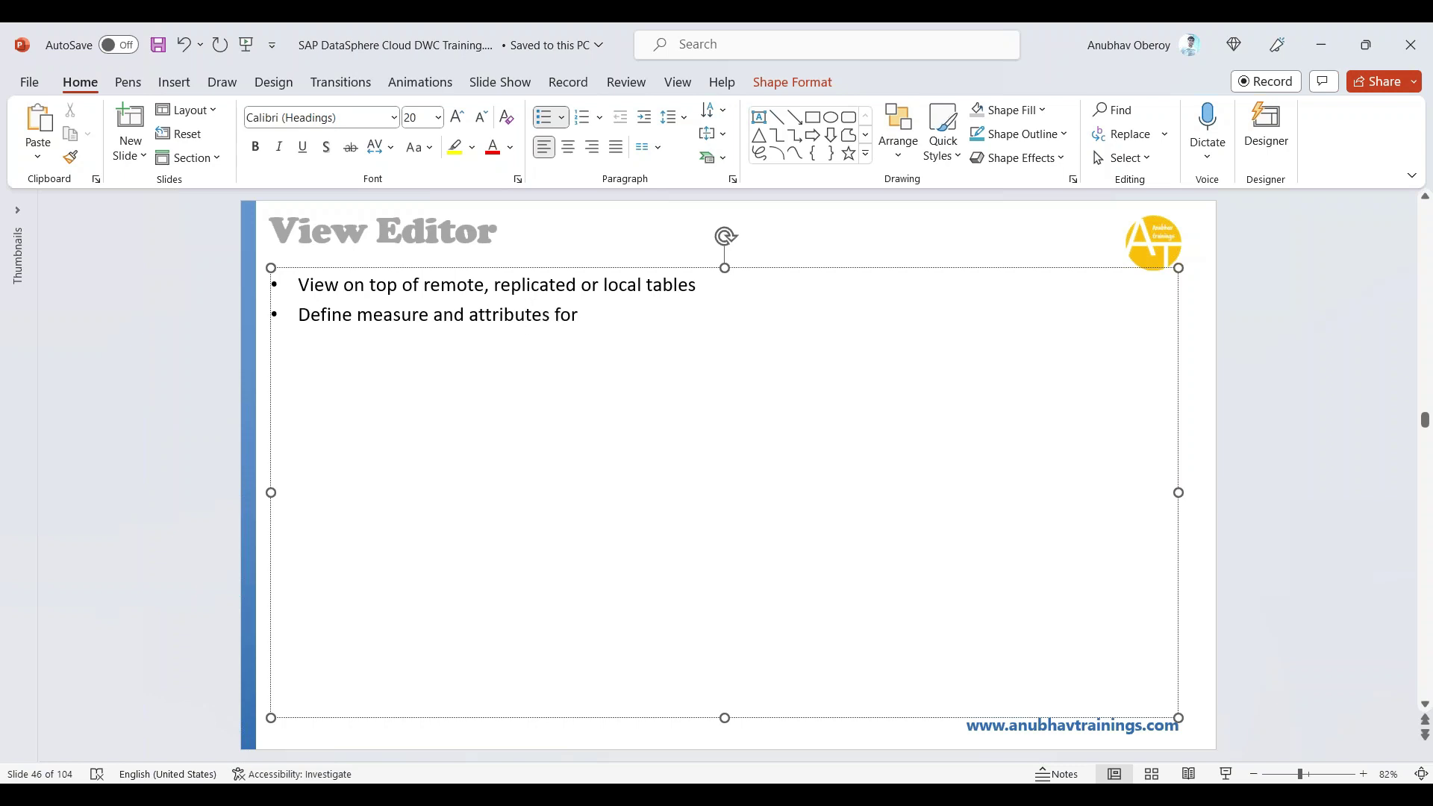
type("fact data views")
Add bullets on multi-language text fields, join types, associations, aggregations and unions, and renaming columns for reporting purpose.
key("Return")
type("create mu")
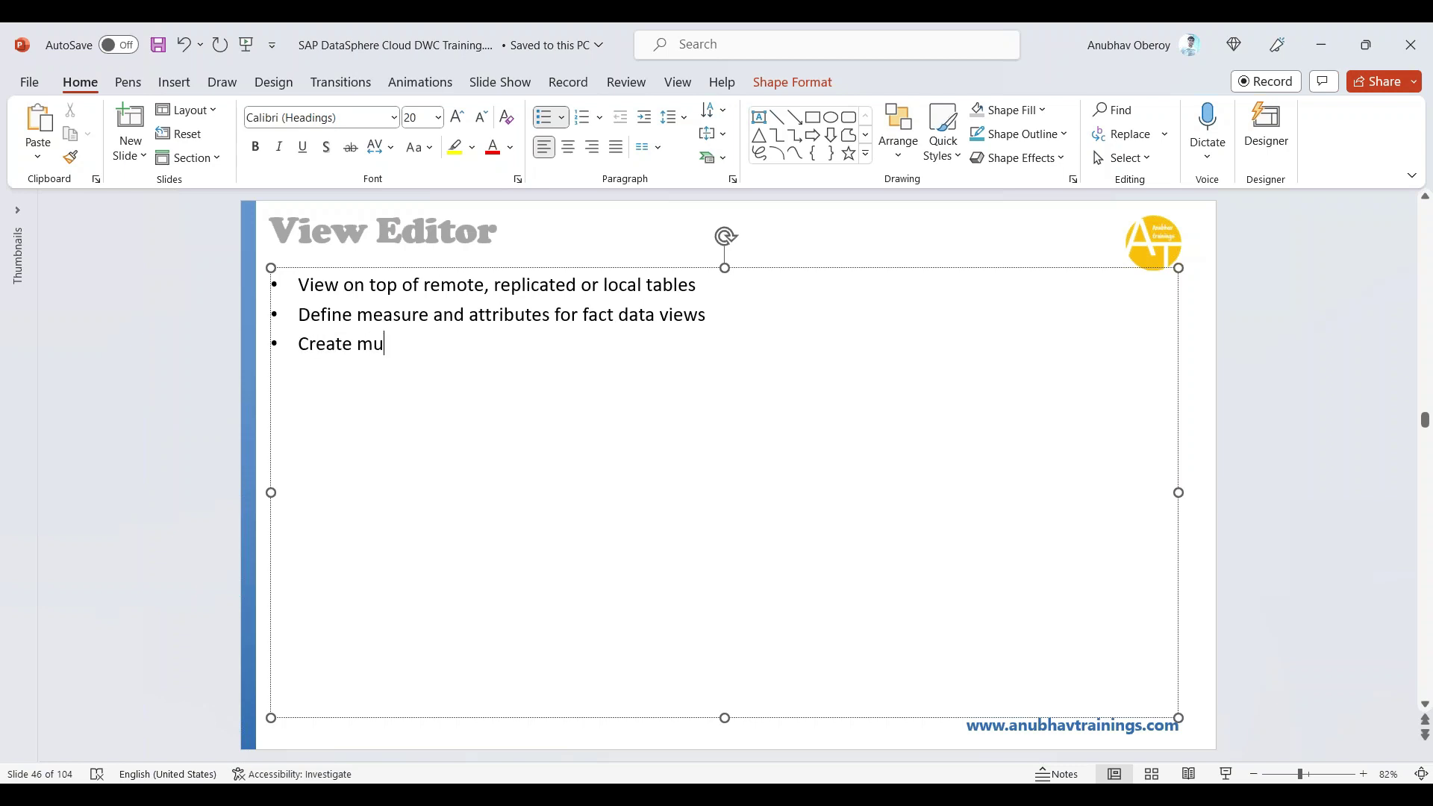
type("lti language text fields")
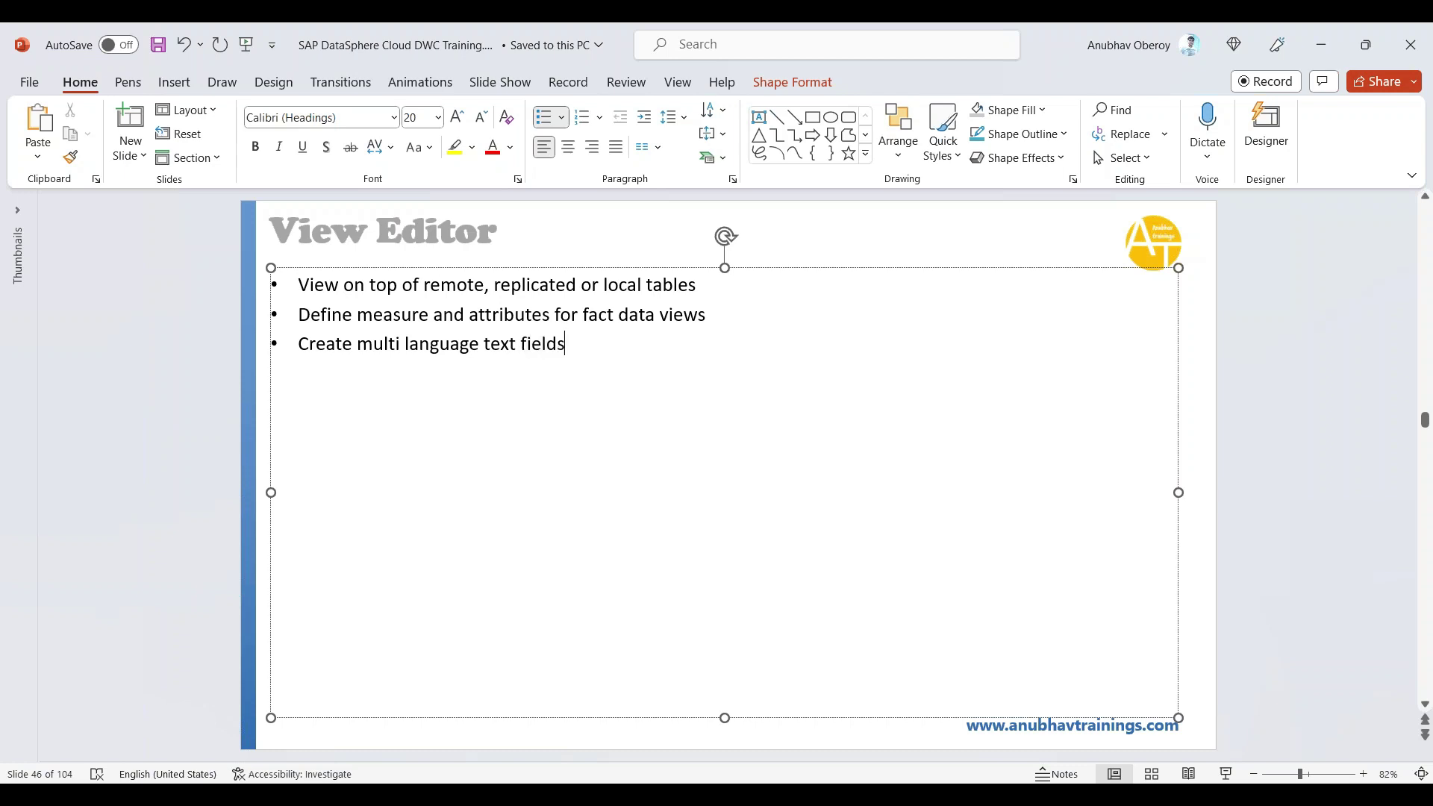
key("Return")
type("define join types, j")
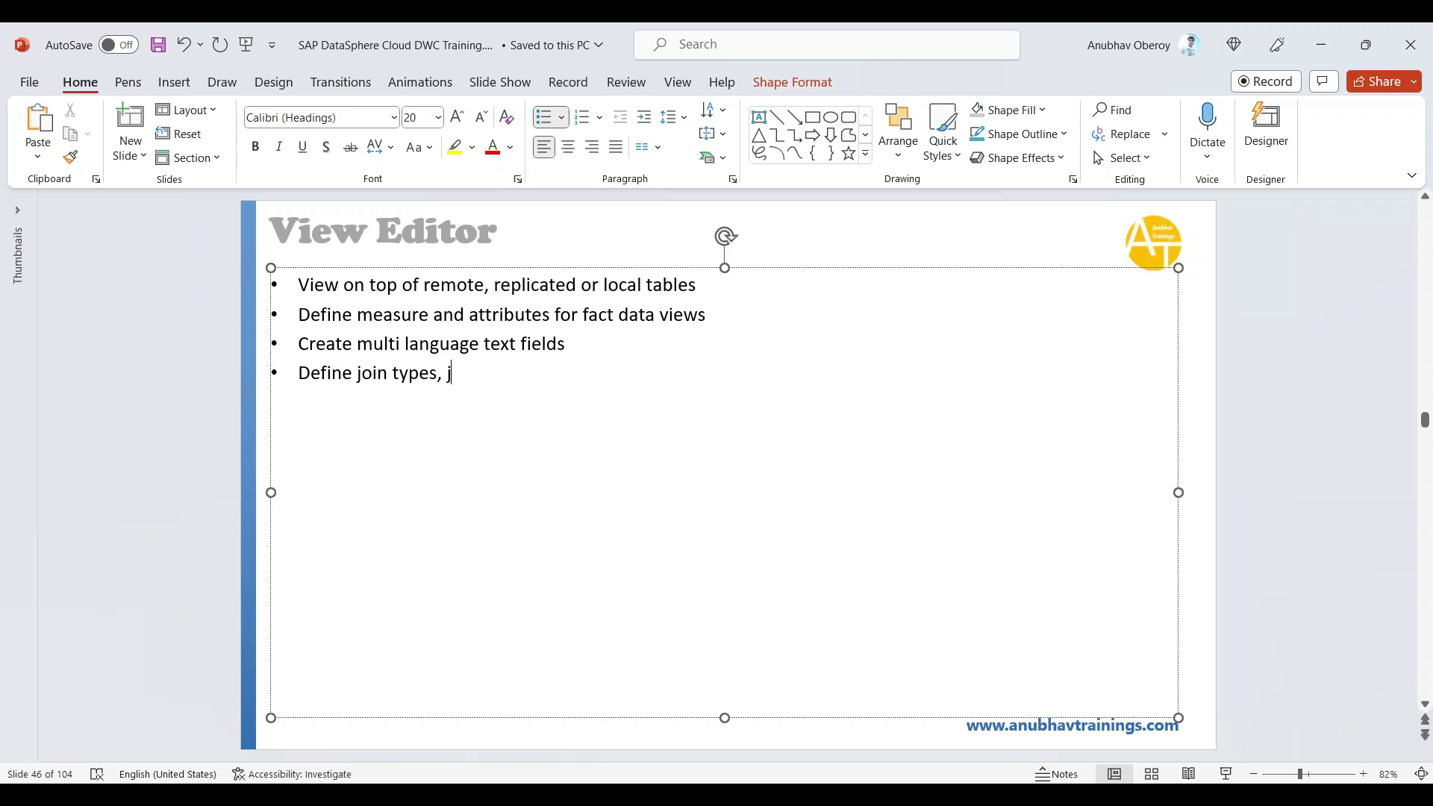
type("oins, associations")
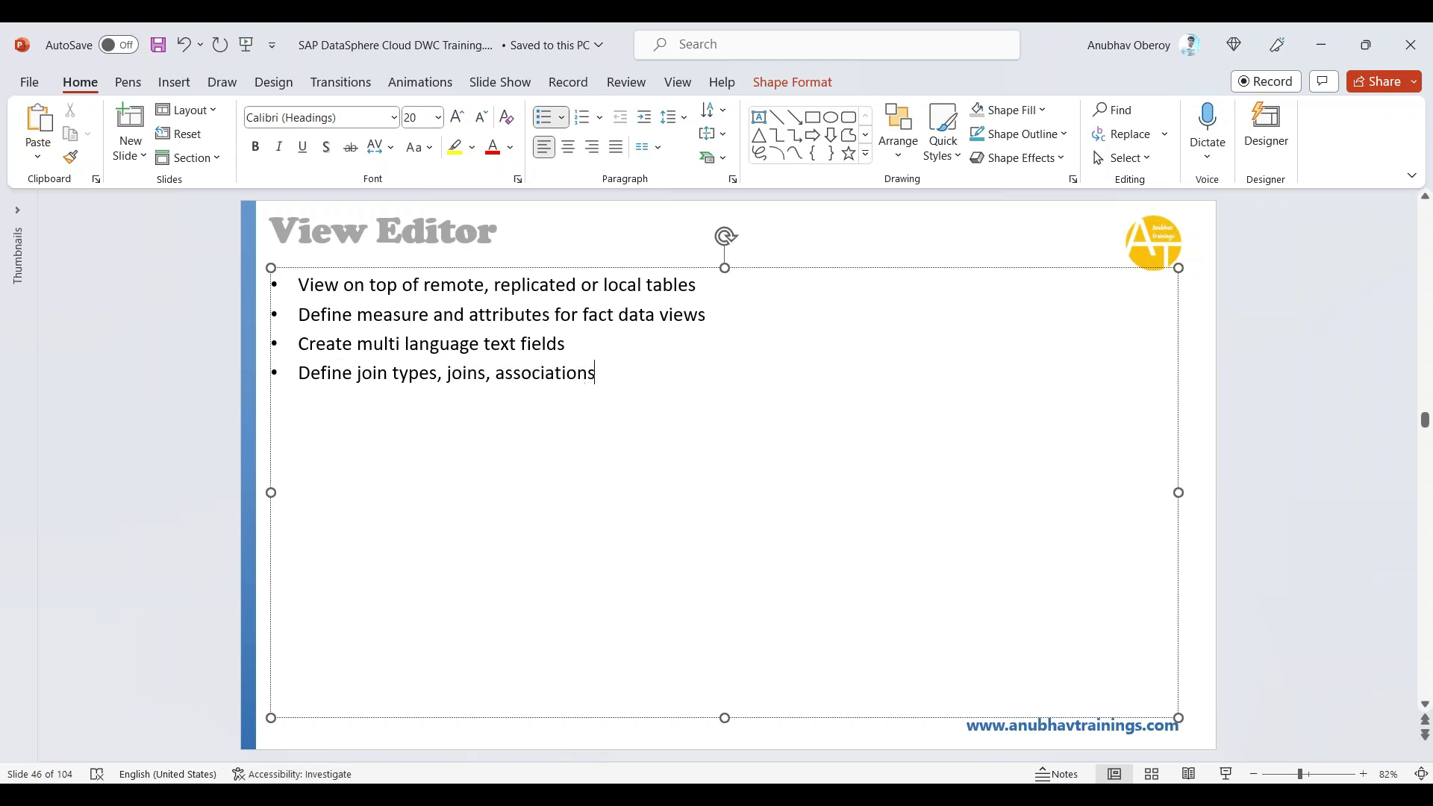
type(", aggregations, und")
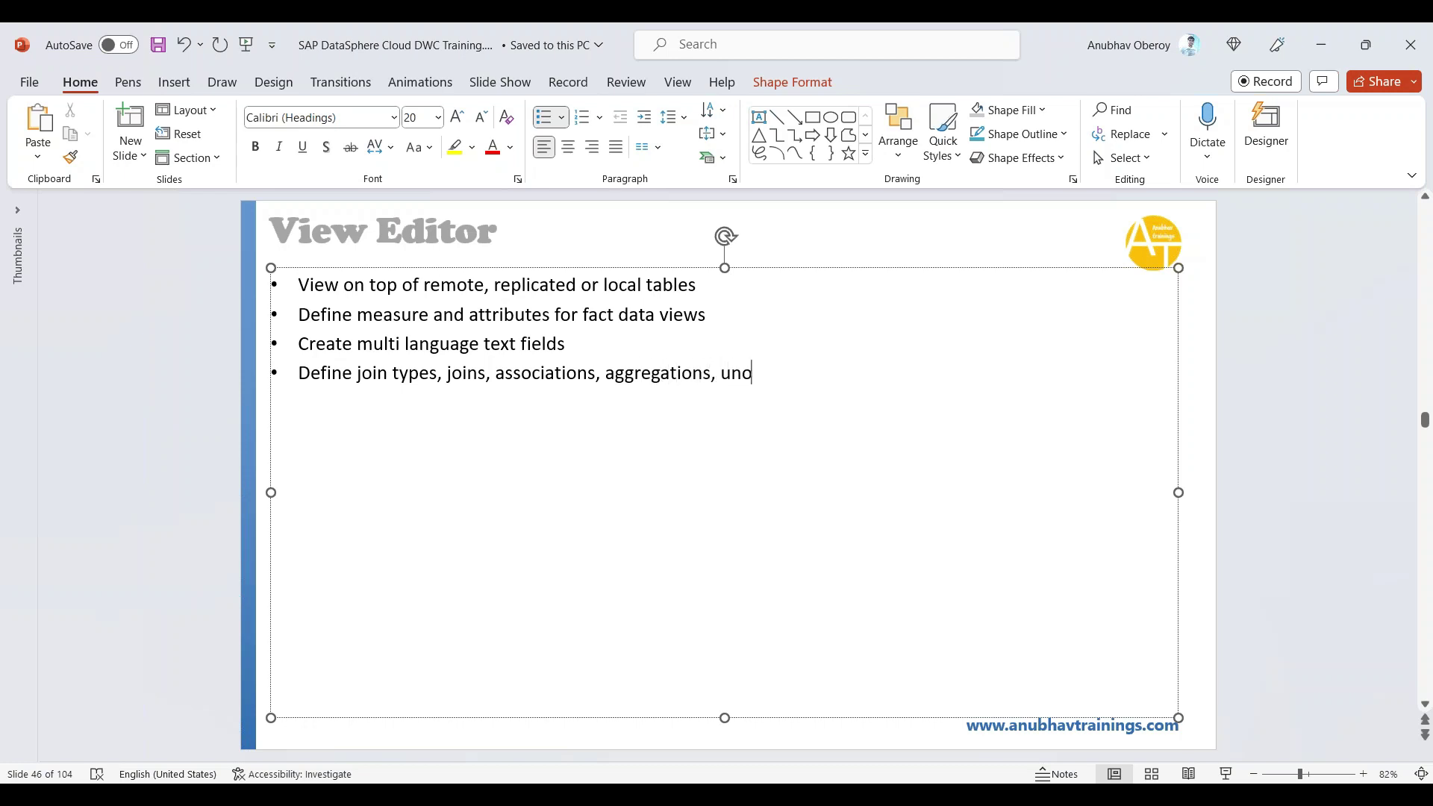
key("BackSpace")
type("ions, aggregations, unions Rename colu")
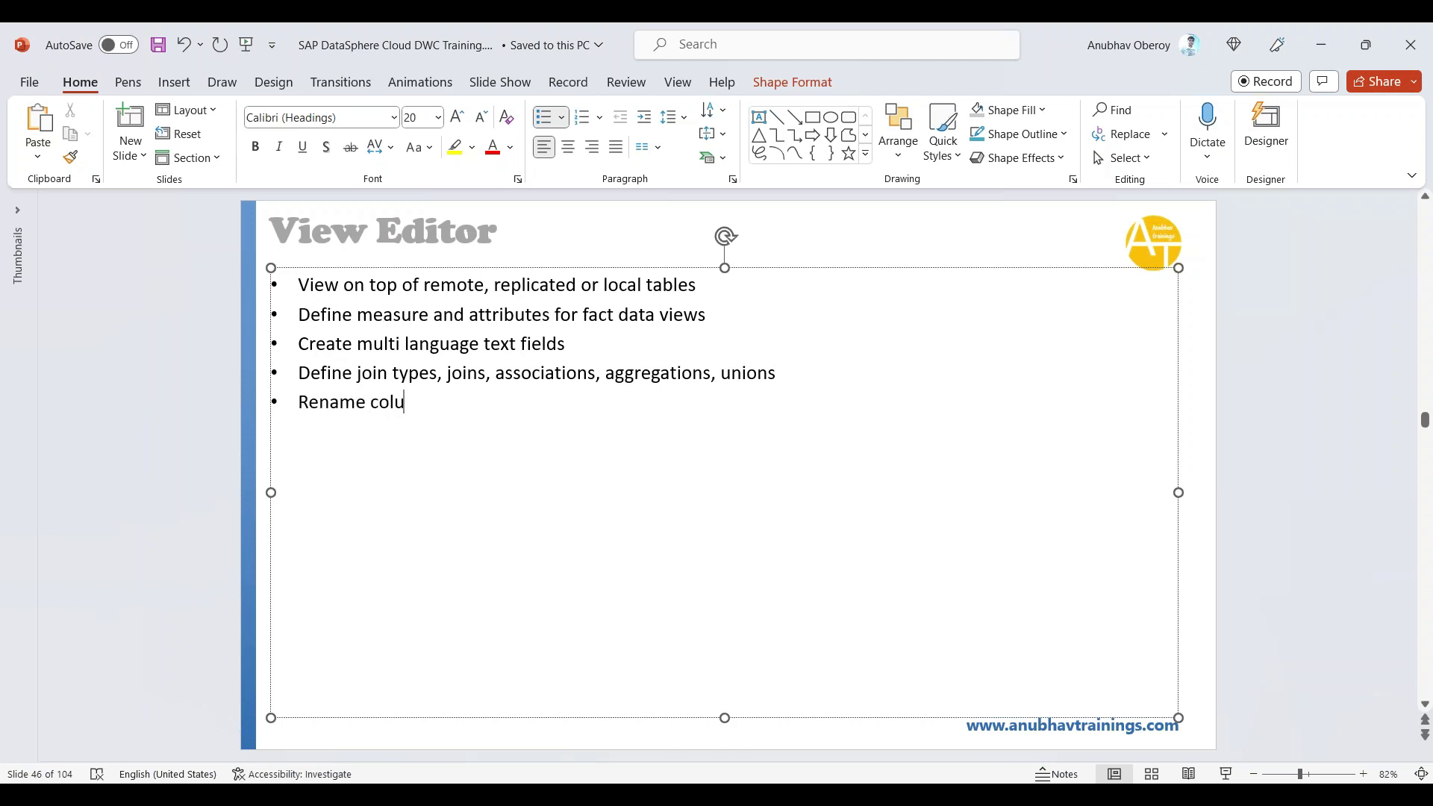
type("mns for reporting pu")
key("BackSpace")
type("p")
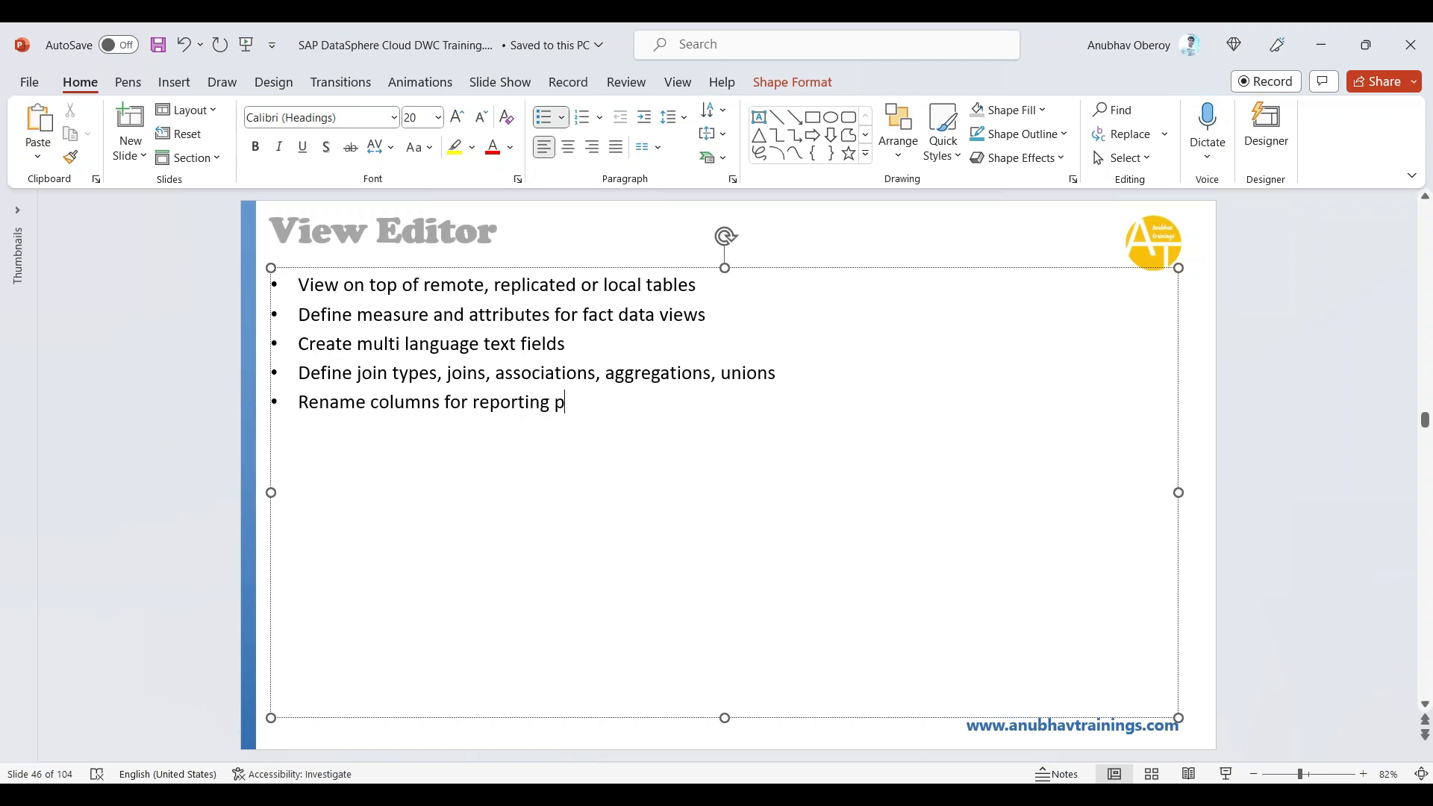
type("urpose")
Add bullets on filters that discard unnecessary data and on projecting columns to reduce data transfers.
key("Return")
type("Add fi")
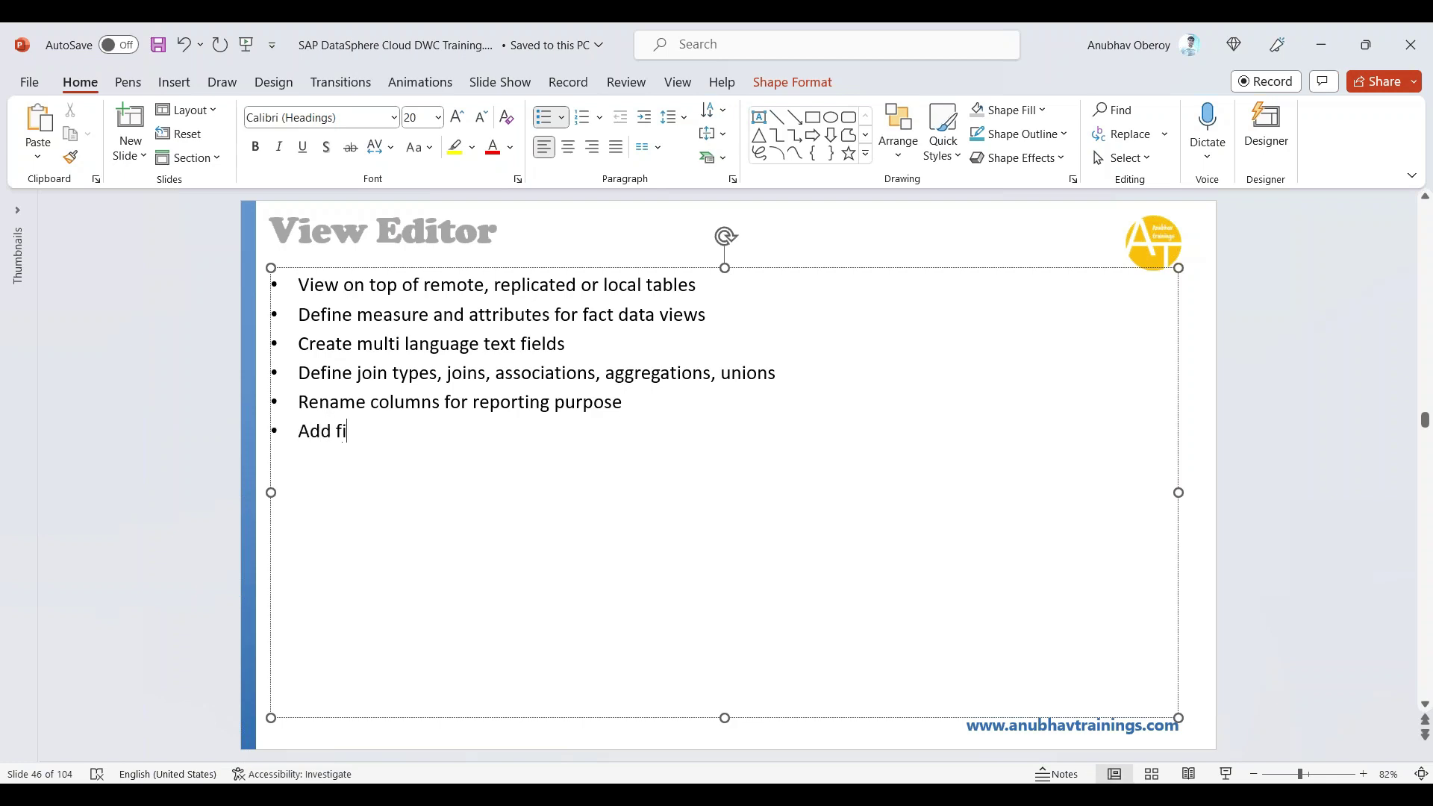
type("lters to discard unne")
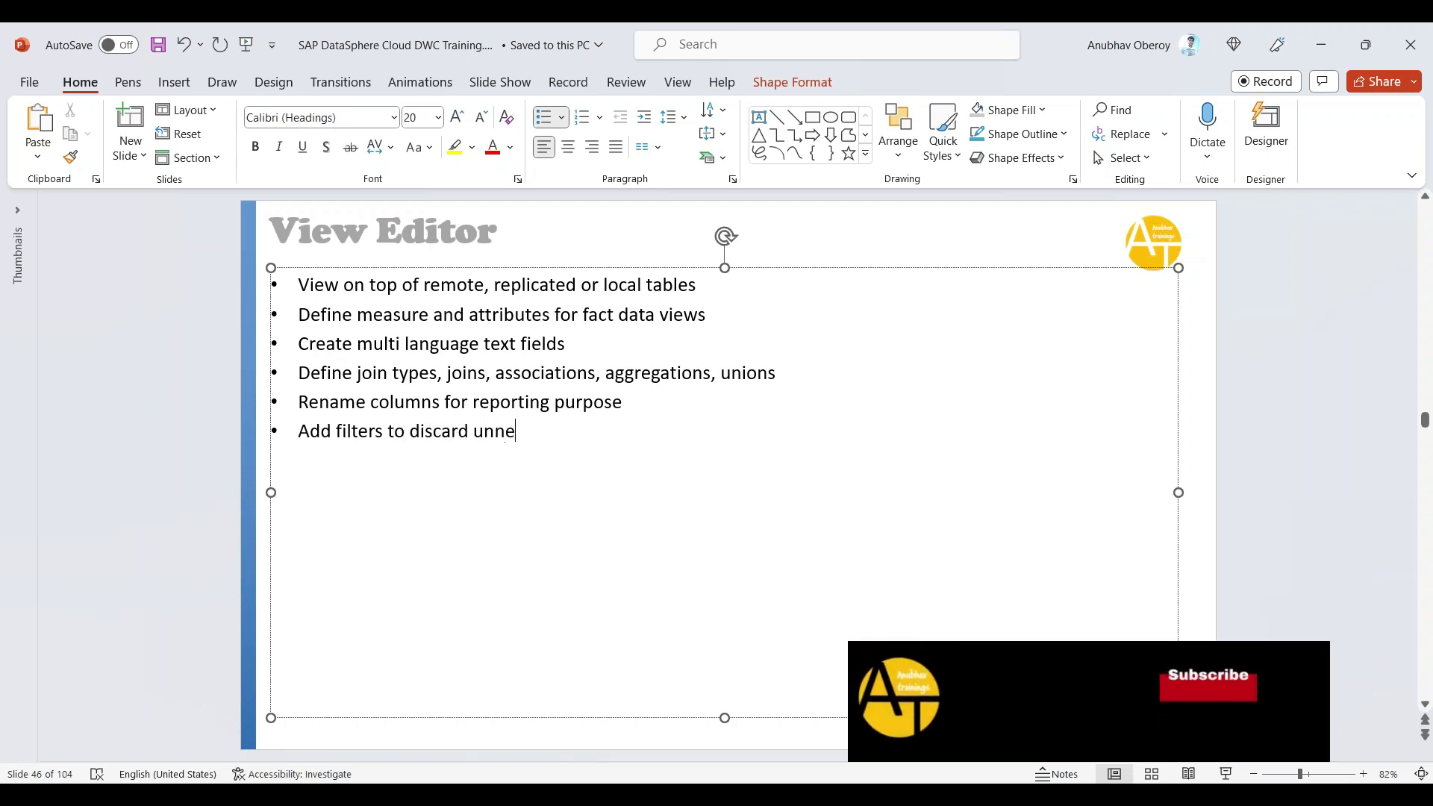
type("cessary")
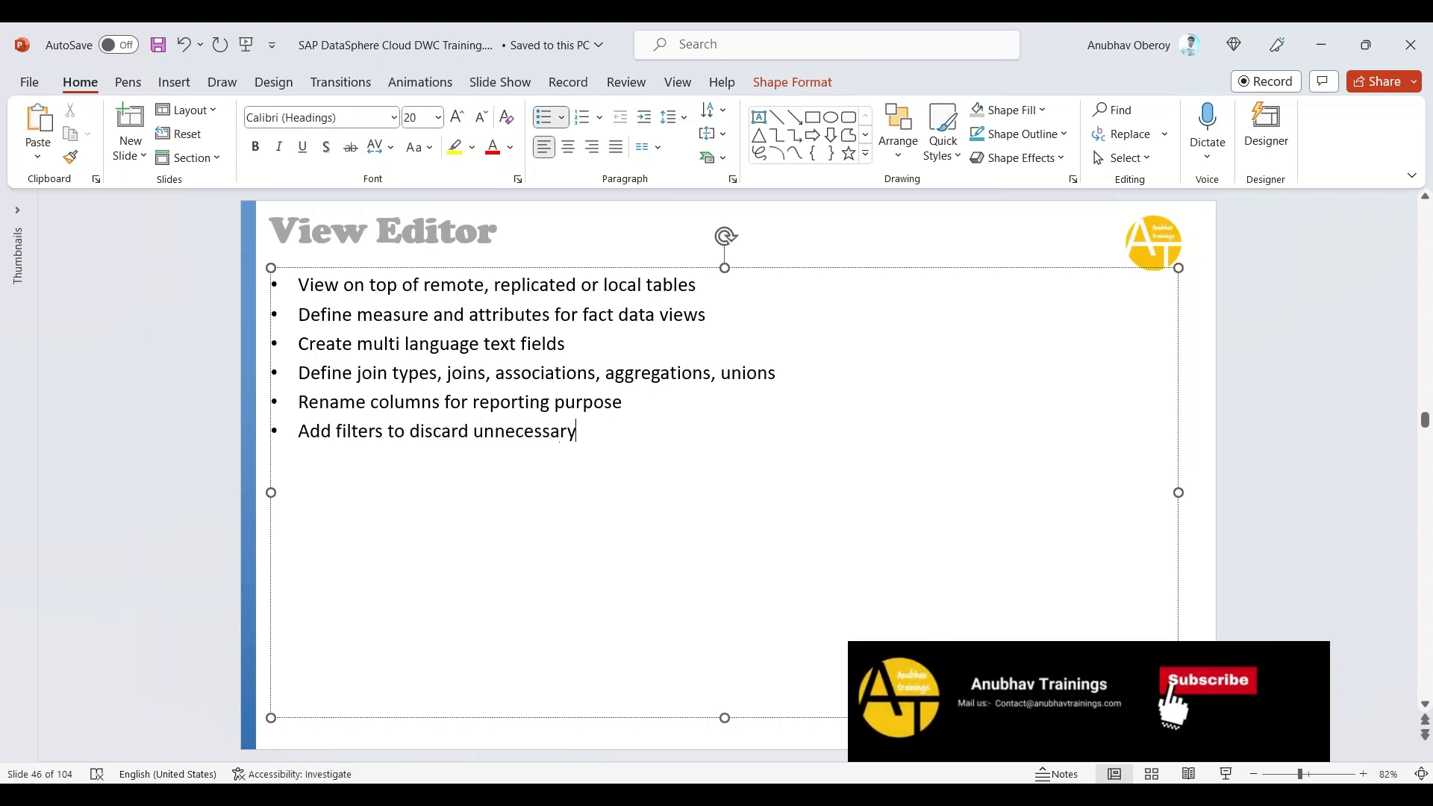
type(" data hence i")
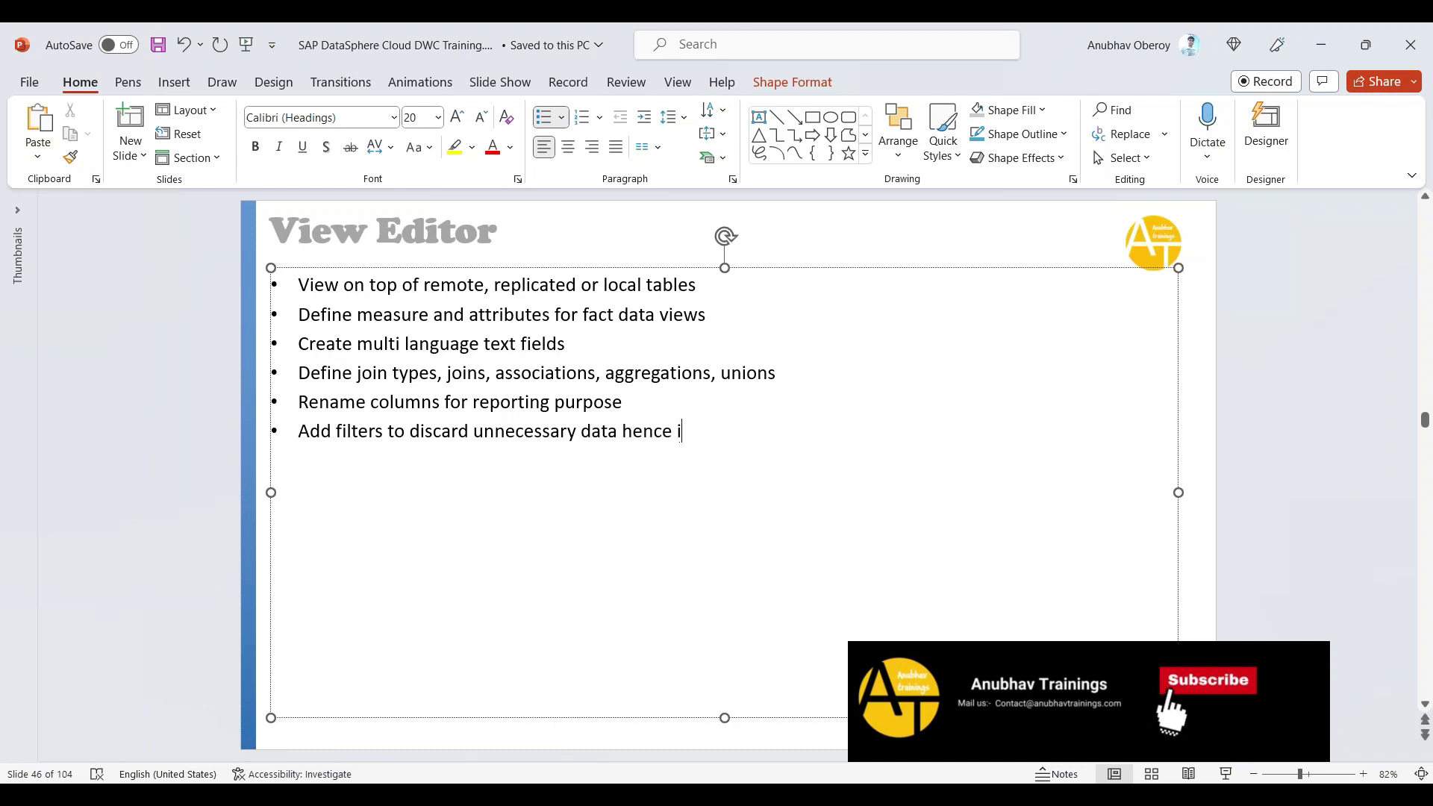
type("mprove repor")
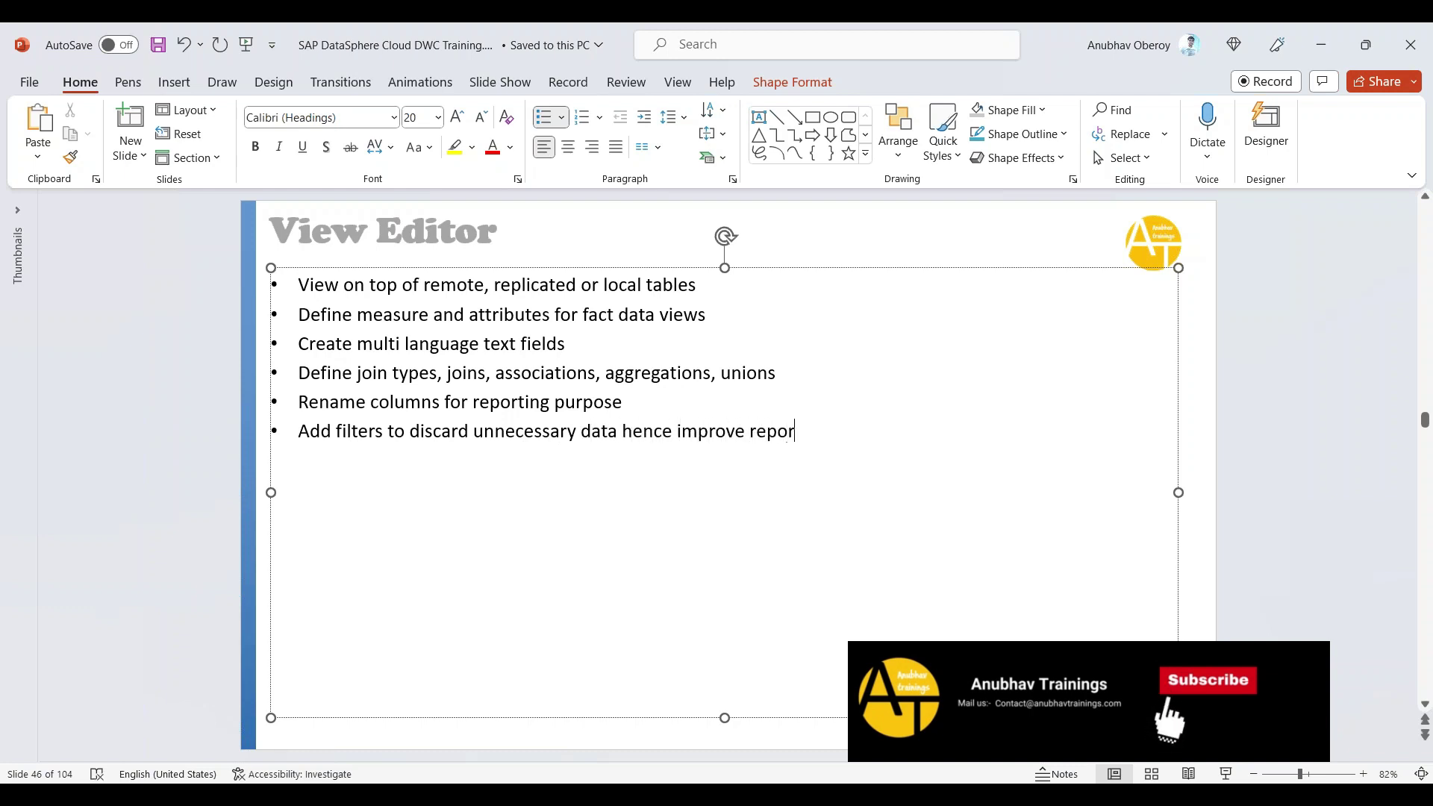
type("ting performance")
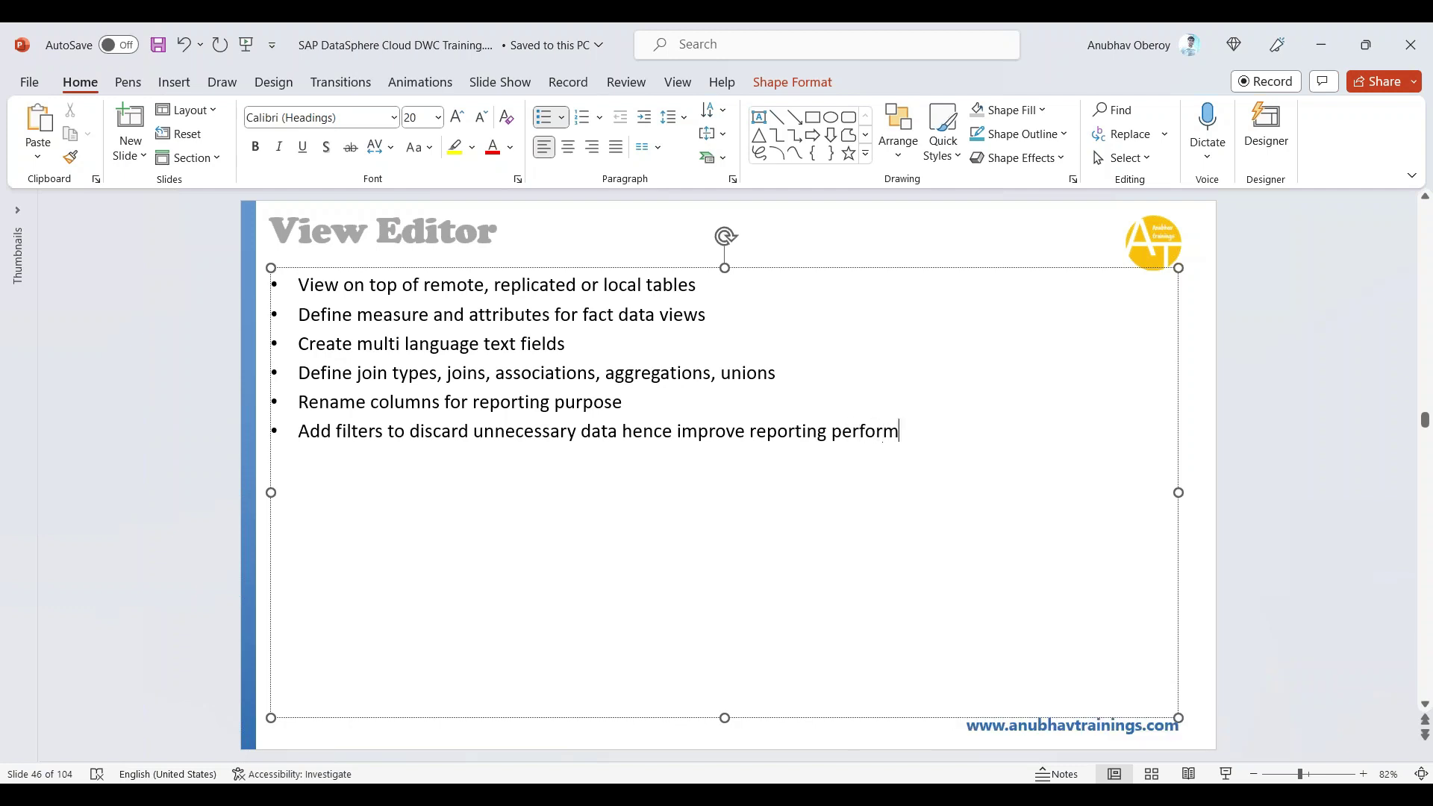
key("Return")
type("We can project col")
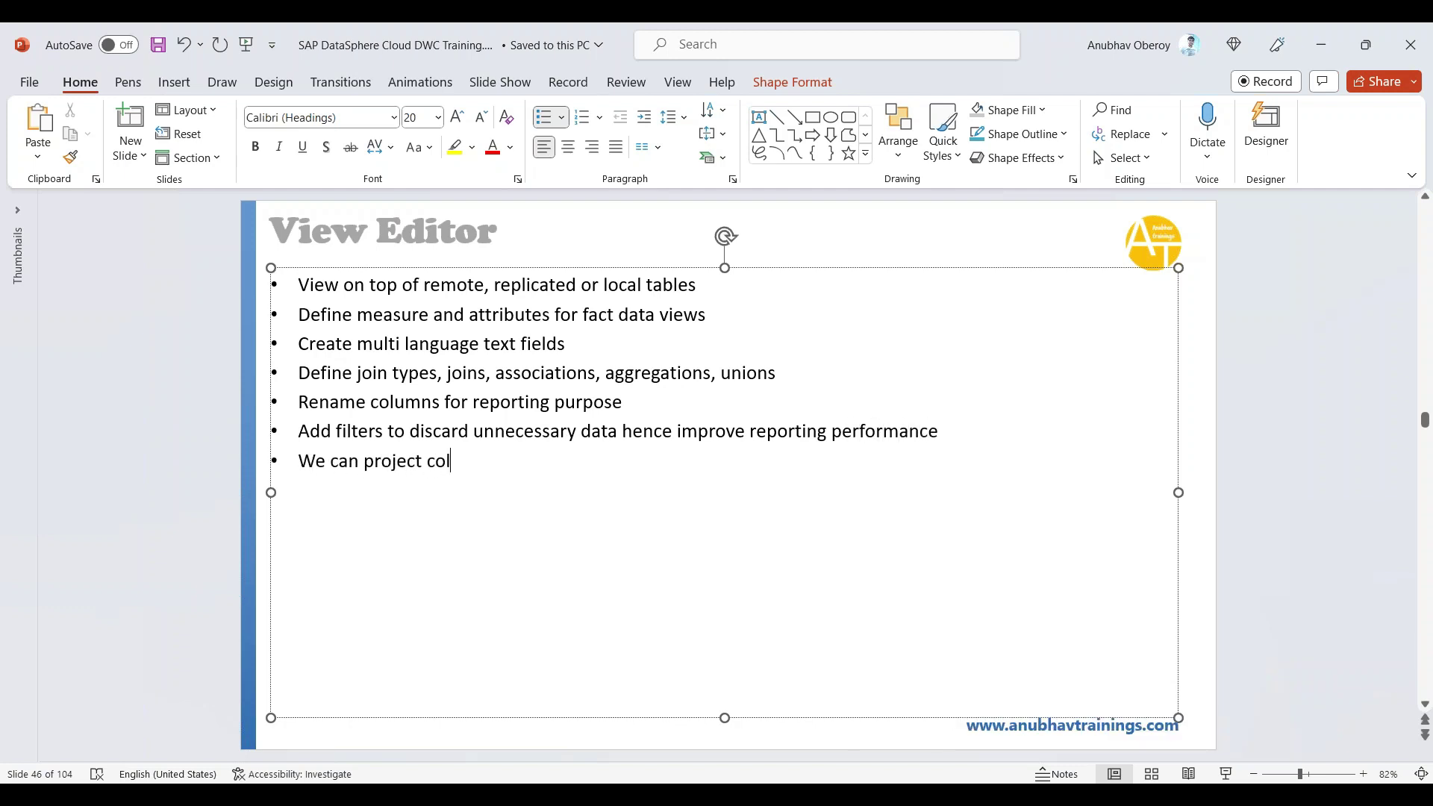
type("umns and also r")
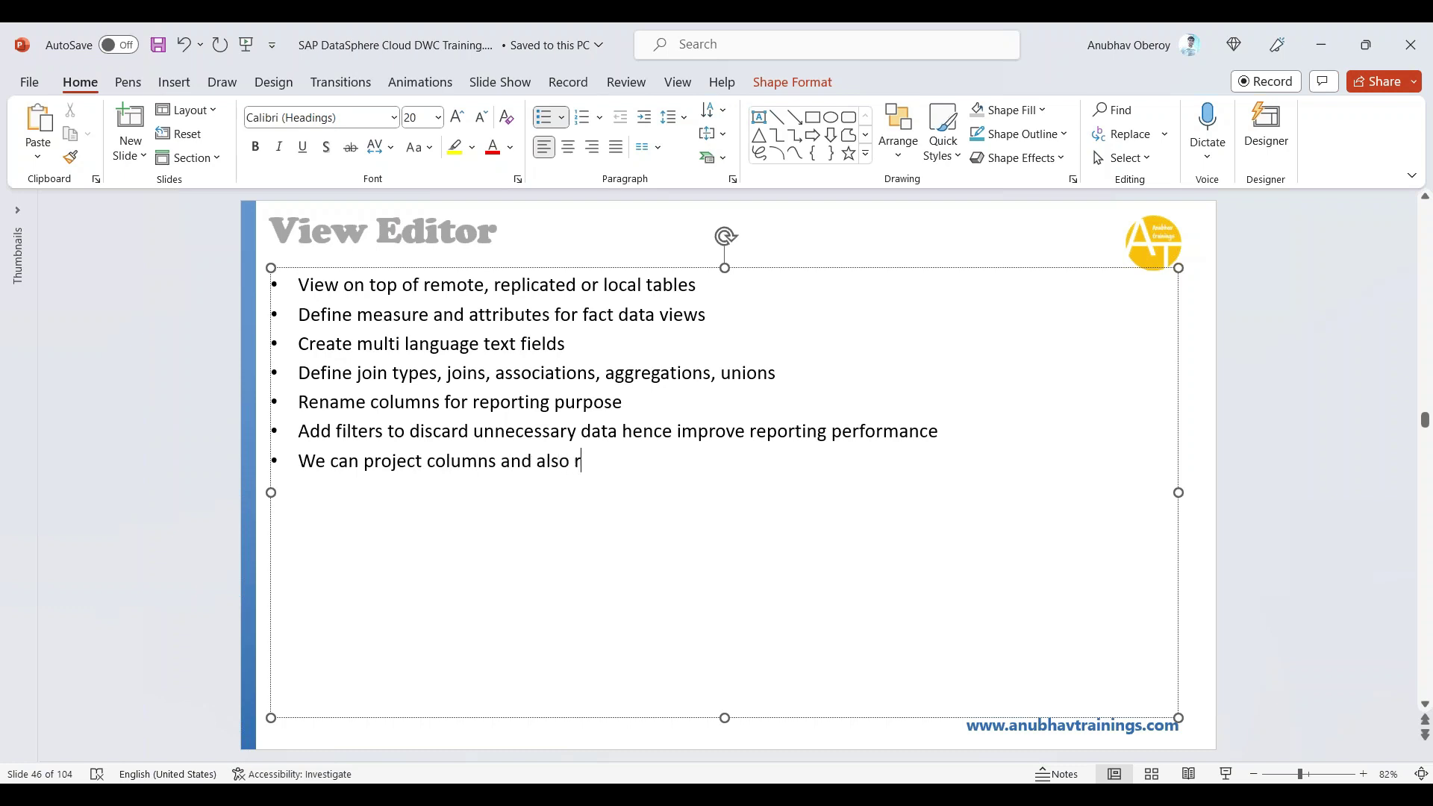
type("educe b")
key("BackSpace")
type("volume of")
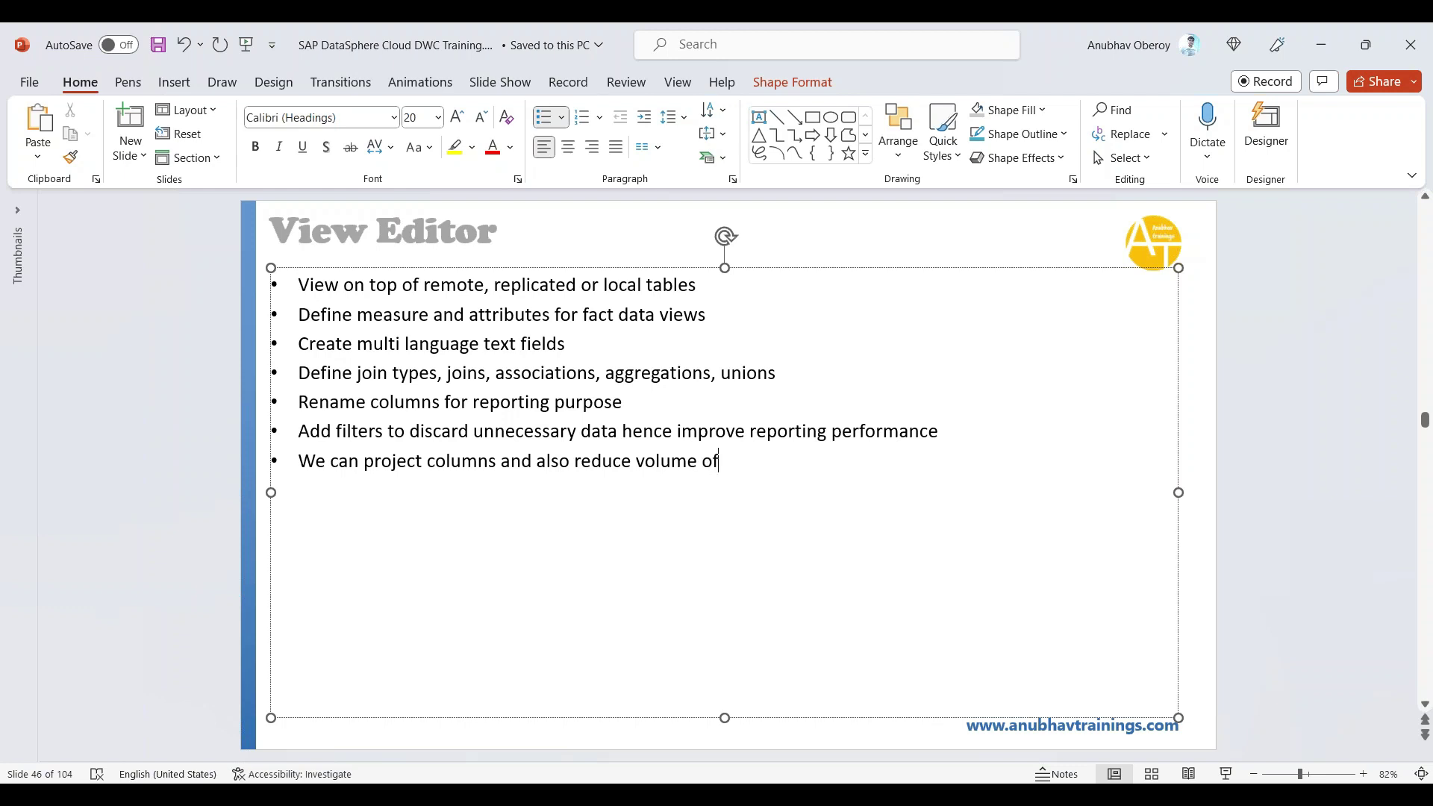
type(" dsat")
key("BackSpace")
key("BackSpace")
key("BackSpace")
type("ata transfers")
Add bullets on access control, parameters, view persistency and viewing data at each node, then save.
key("Return")
type("Ap")
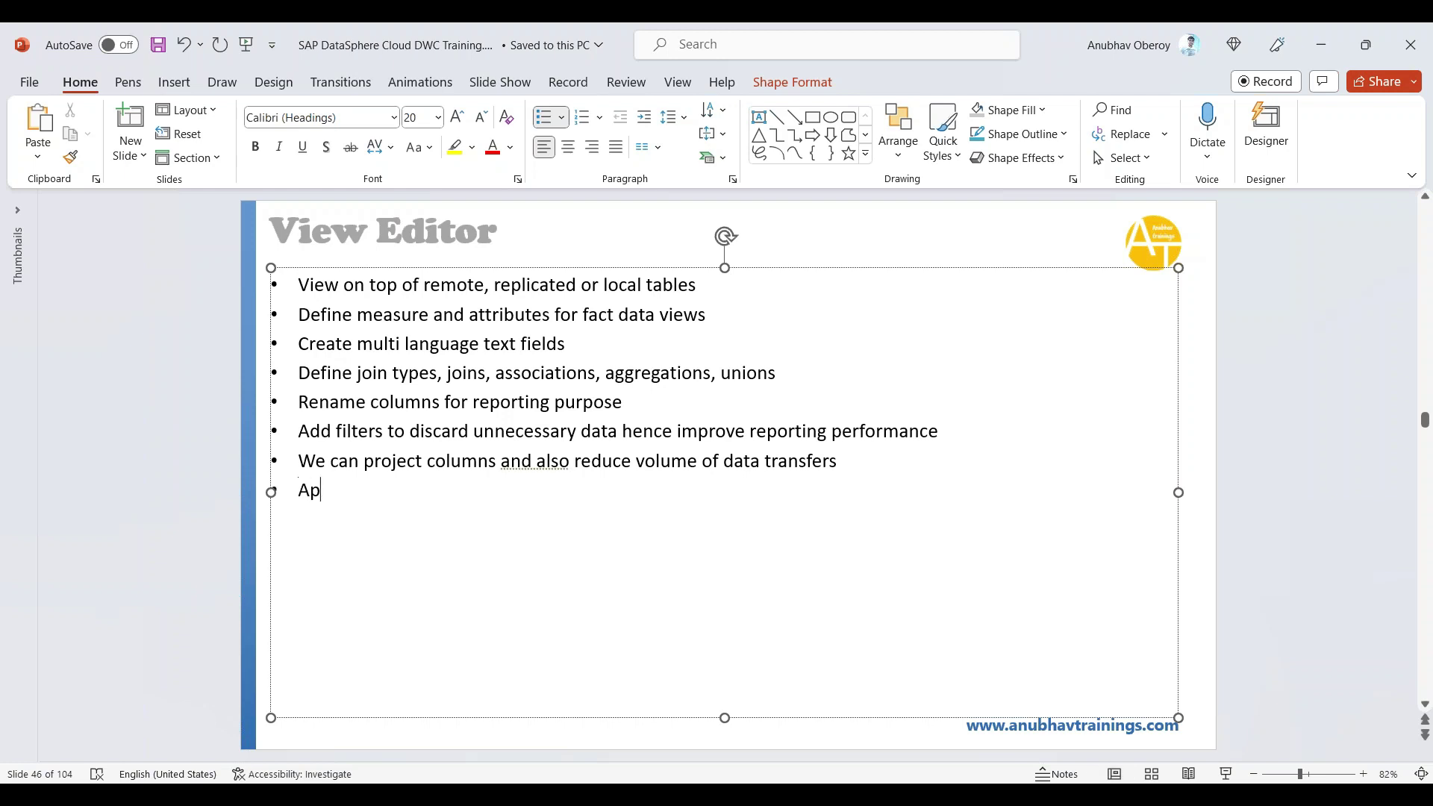
type("ply access control, inp")
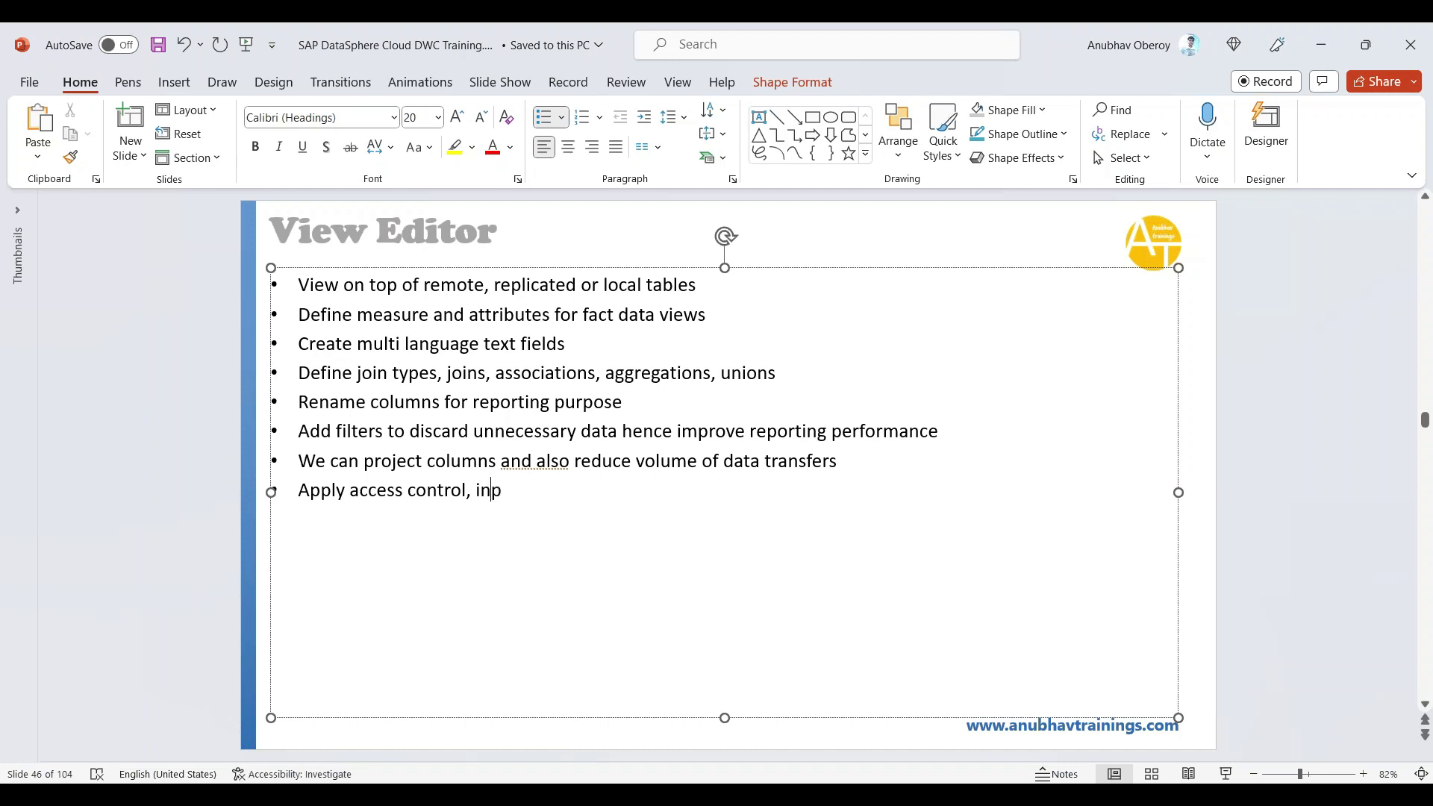
type("ut parameters, view per")
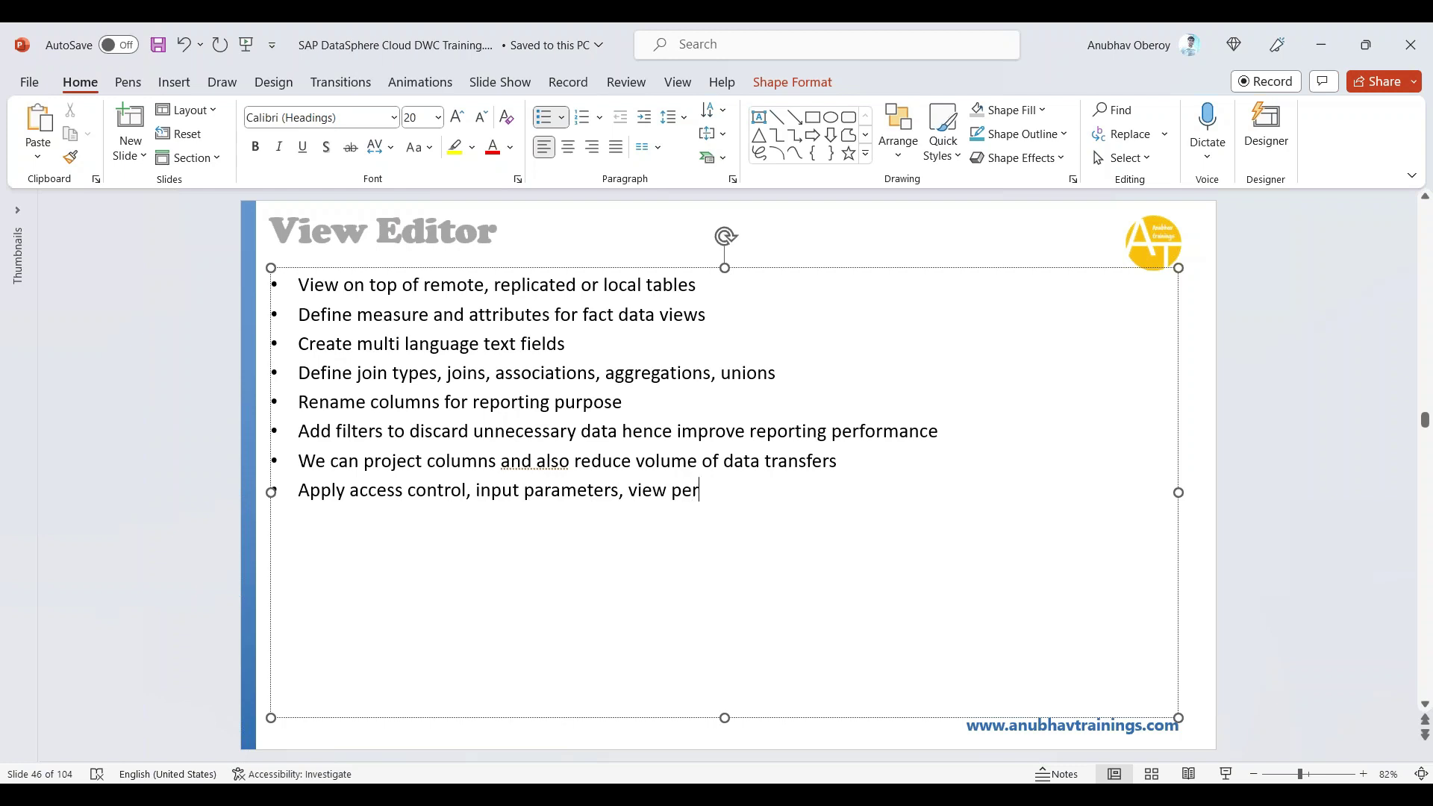
type("sistency ")
type("View data ")
type("at each node")
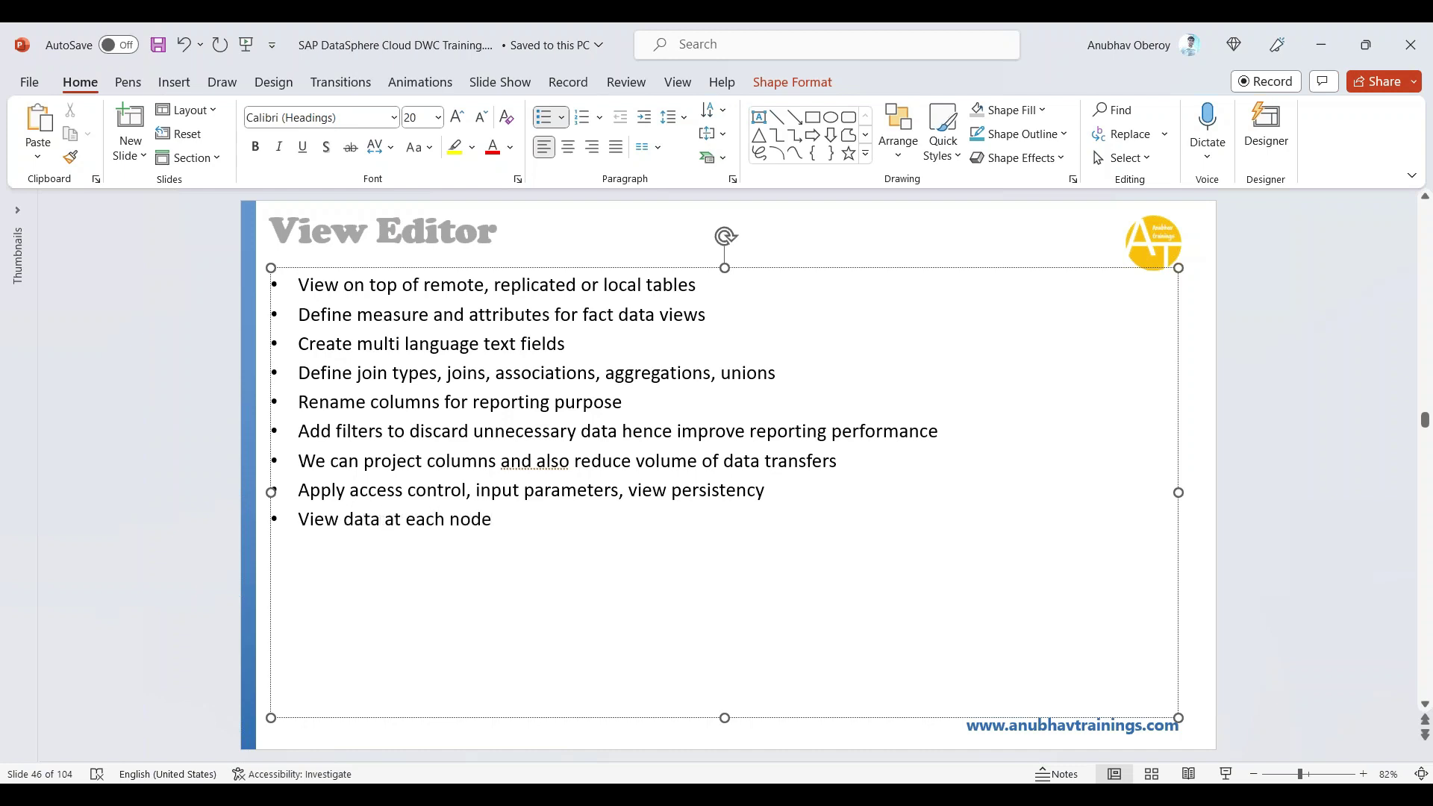
key("ctrl+s")
left_click(1299, 389)
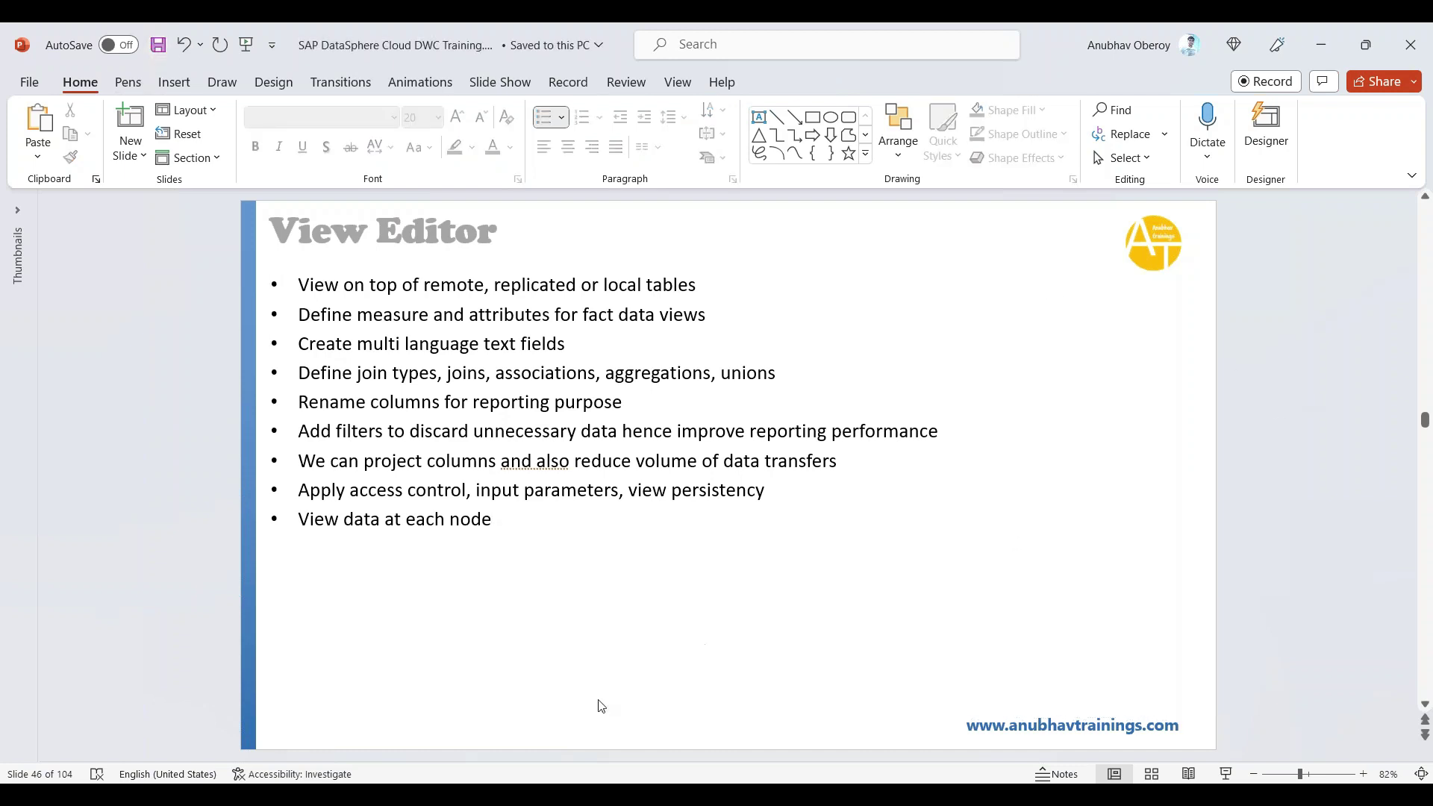
Switch to the Datasphere browser window, create a new graphical view in Data Builder, and expand repository Views and Tables.
left_click(350, 795)
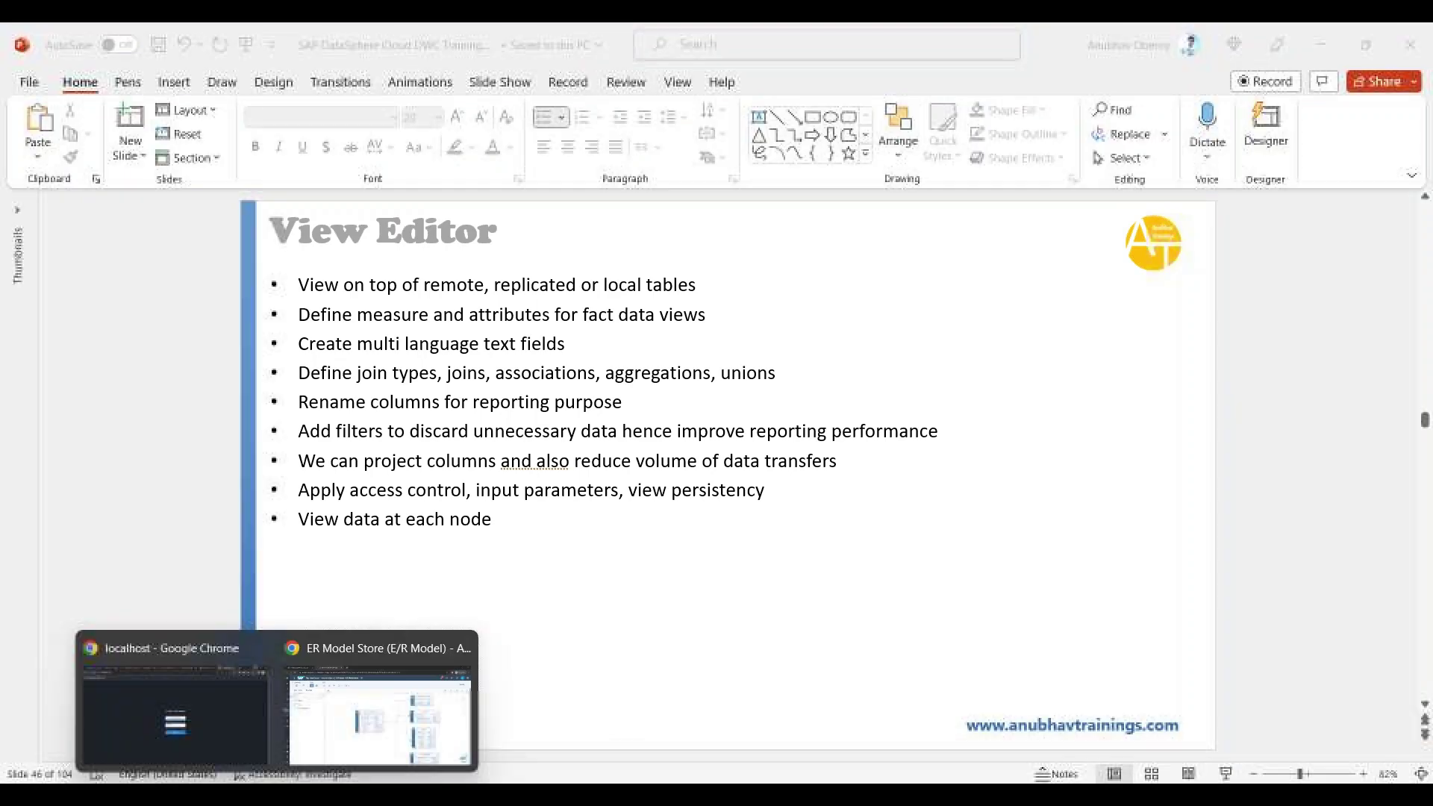
left_click(345, 738)
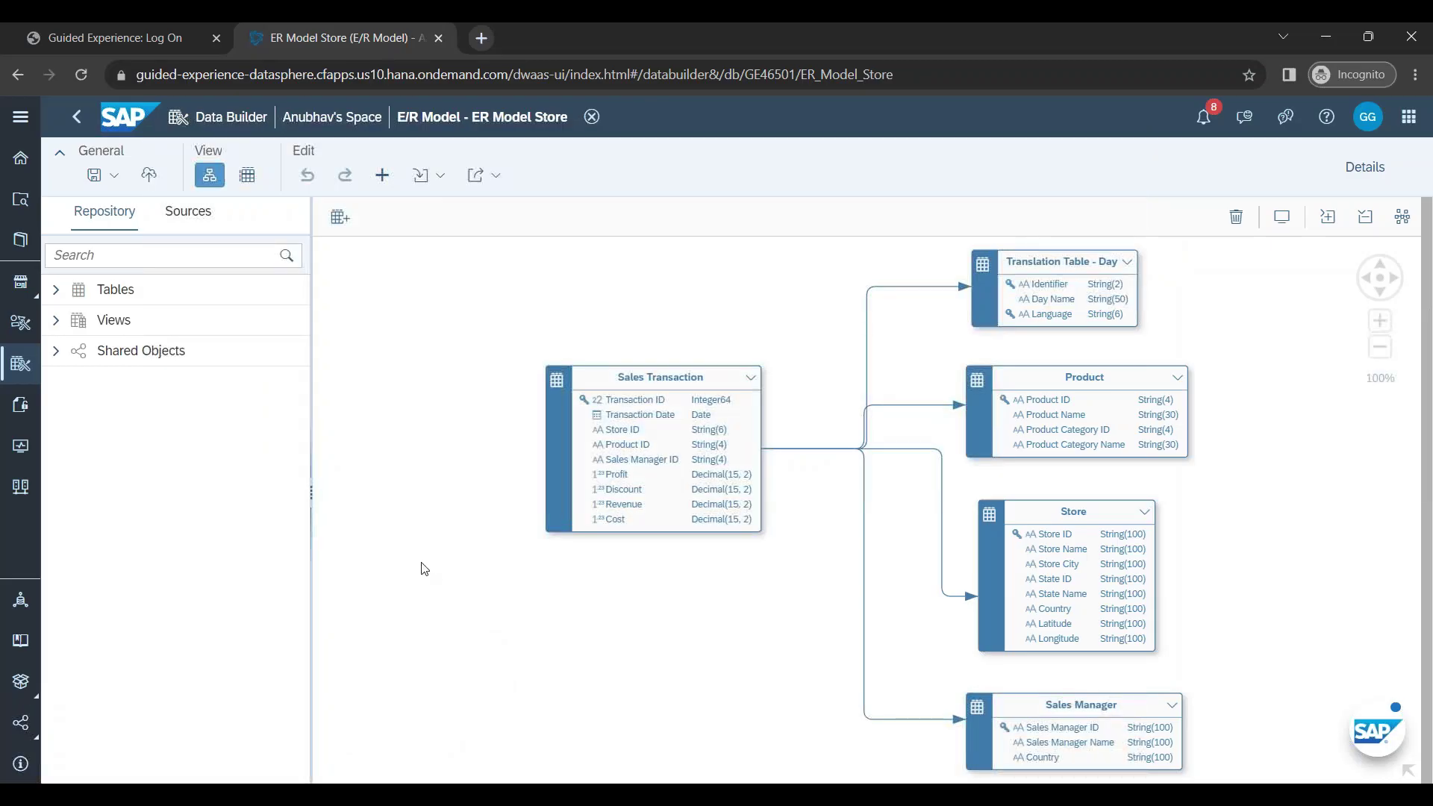
left_click(17, 378)
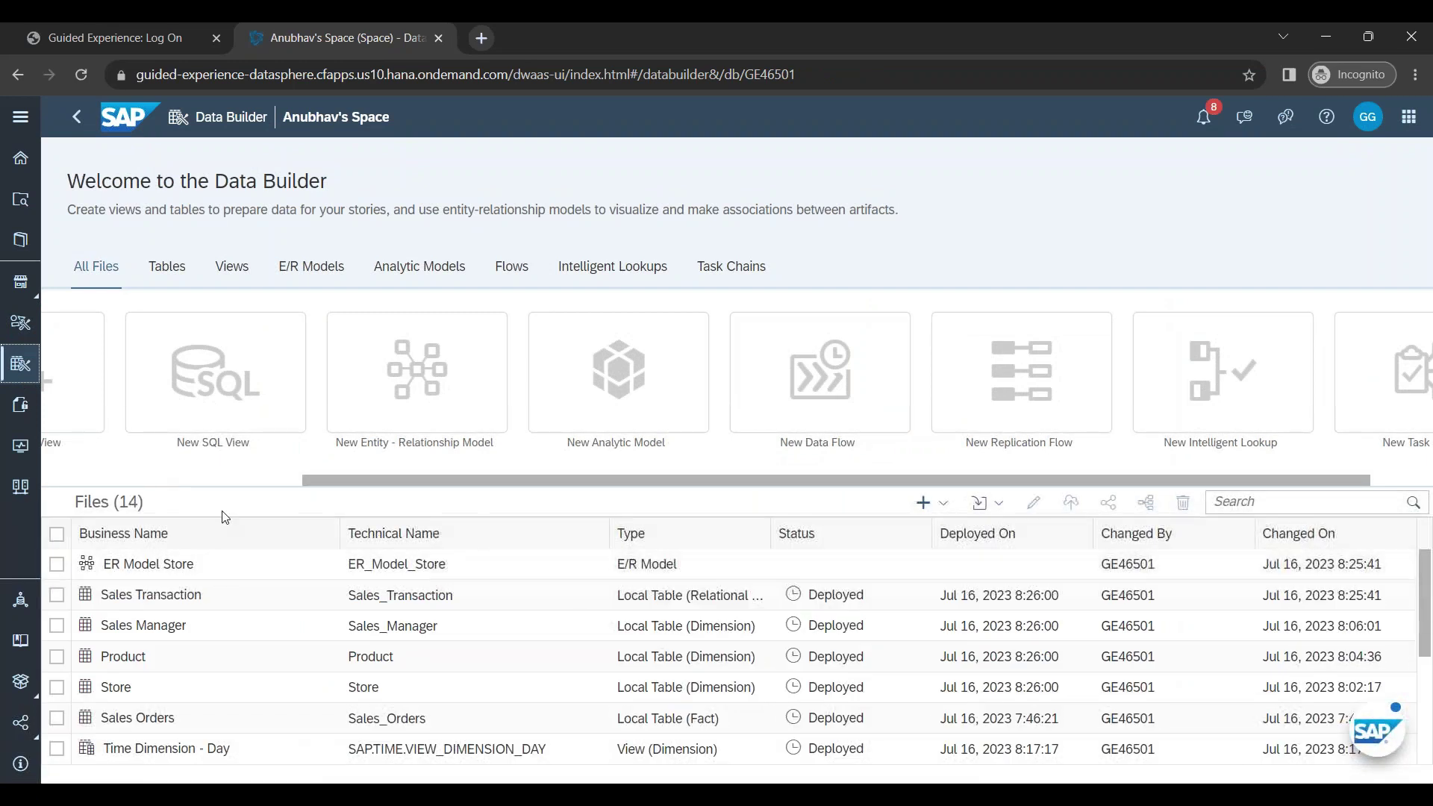
left_click_drag(330, 479, 52, 482)
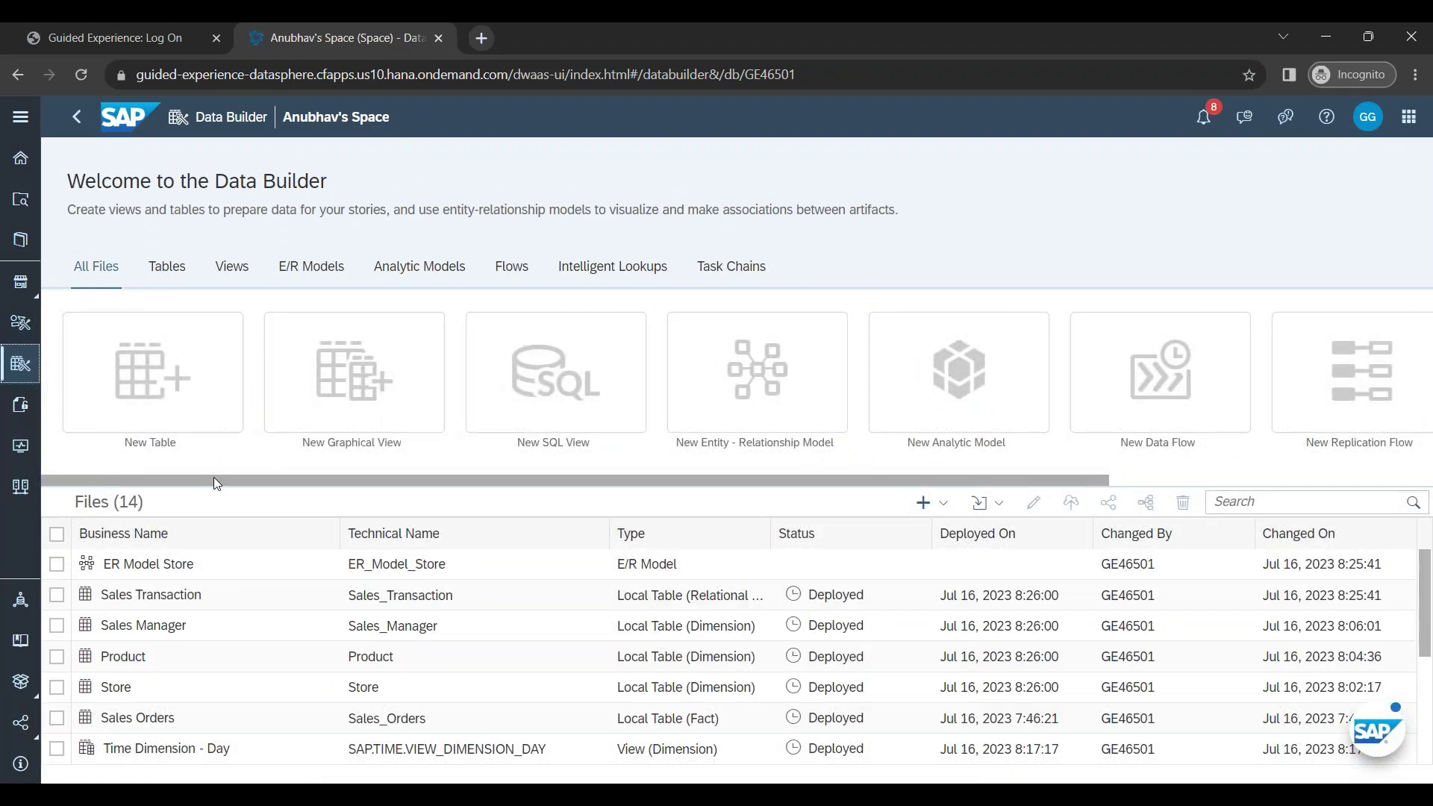
left_click(344, 433)
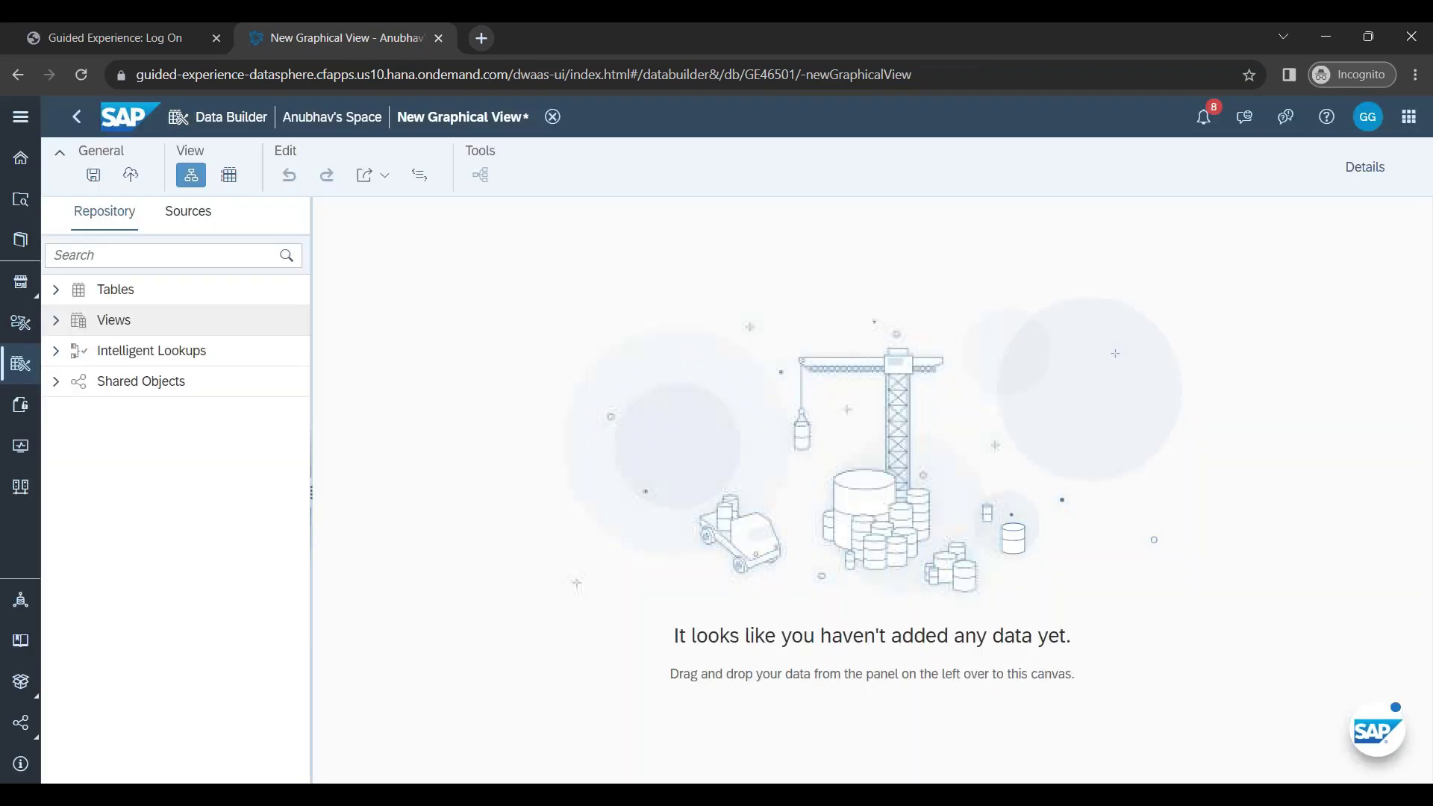
left_click(58, 321)
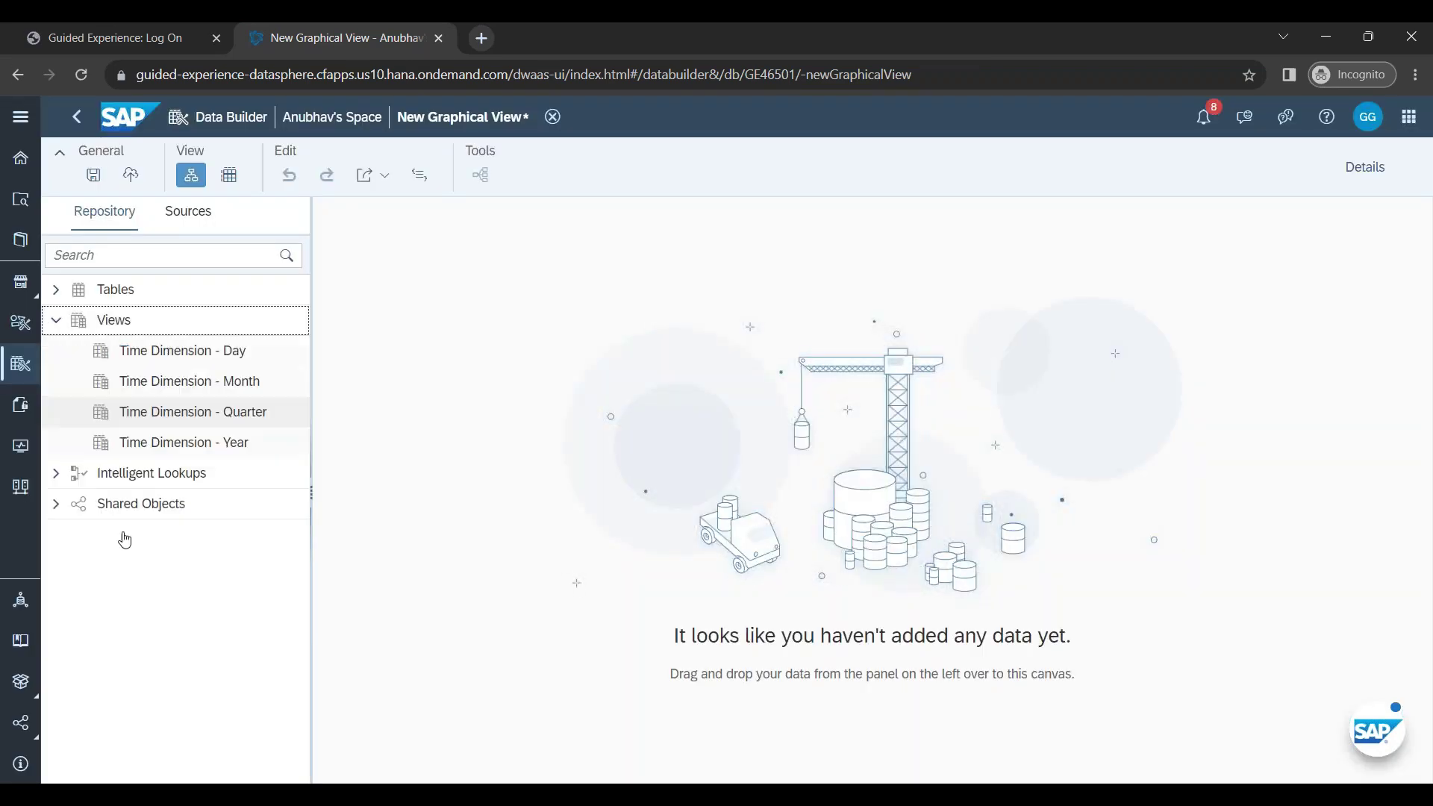
left_click(57, 293)
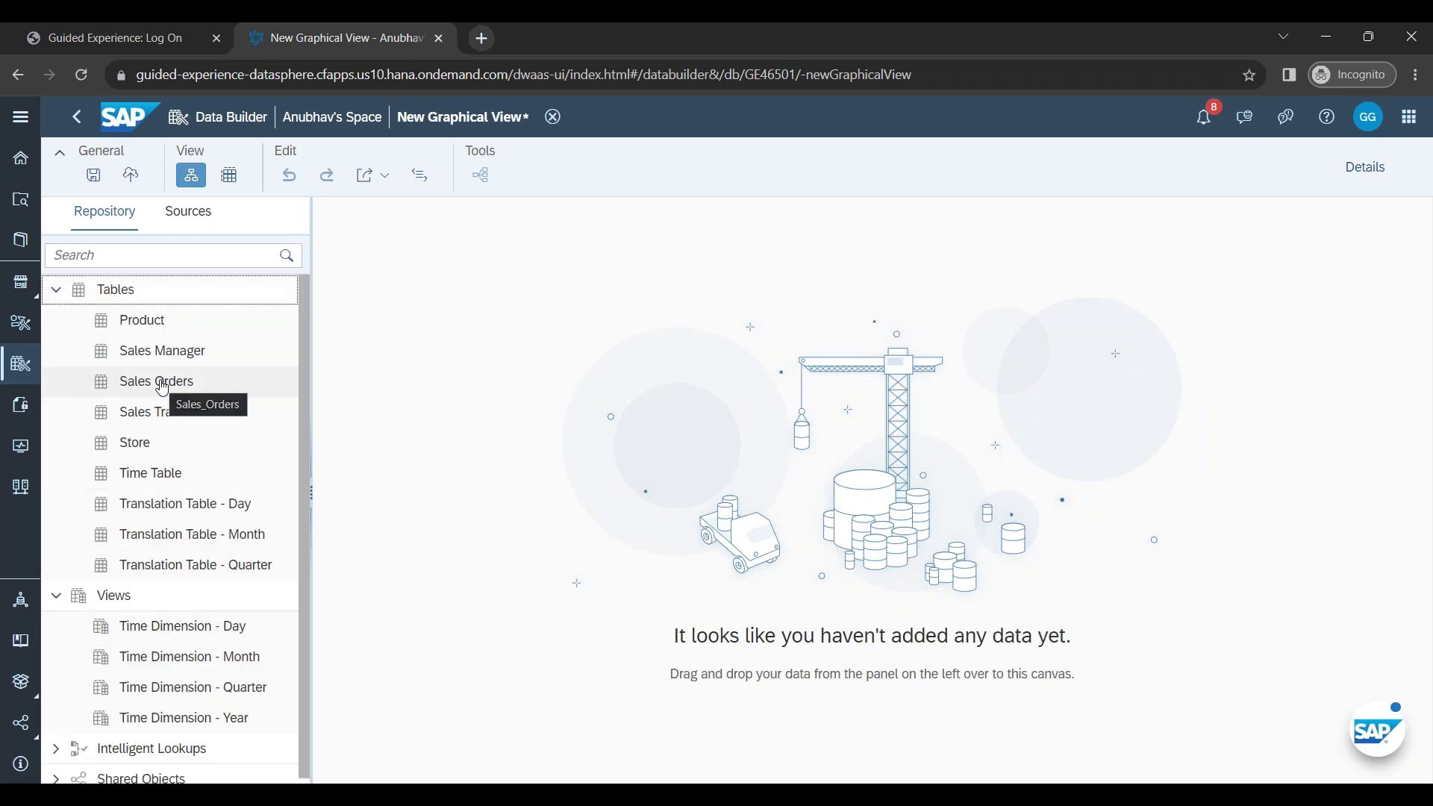
Place the Sales Orders table on the canvas as the view's source and show its properties.
left_click_drag(159, 390, 567, 424)
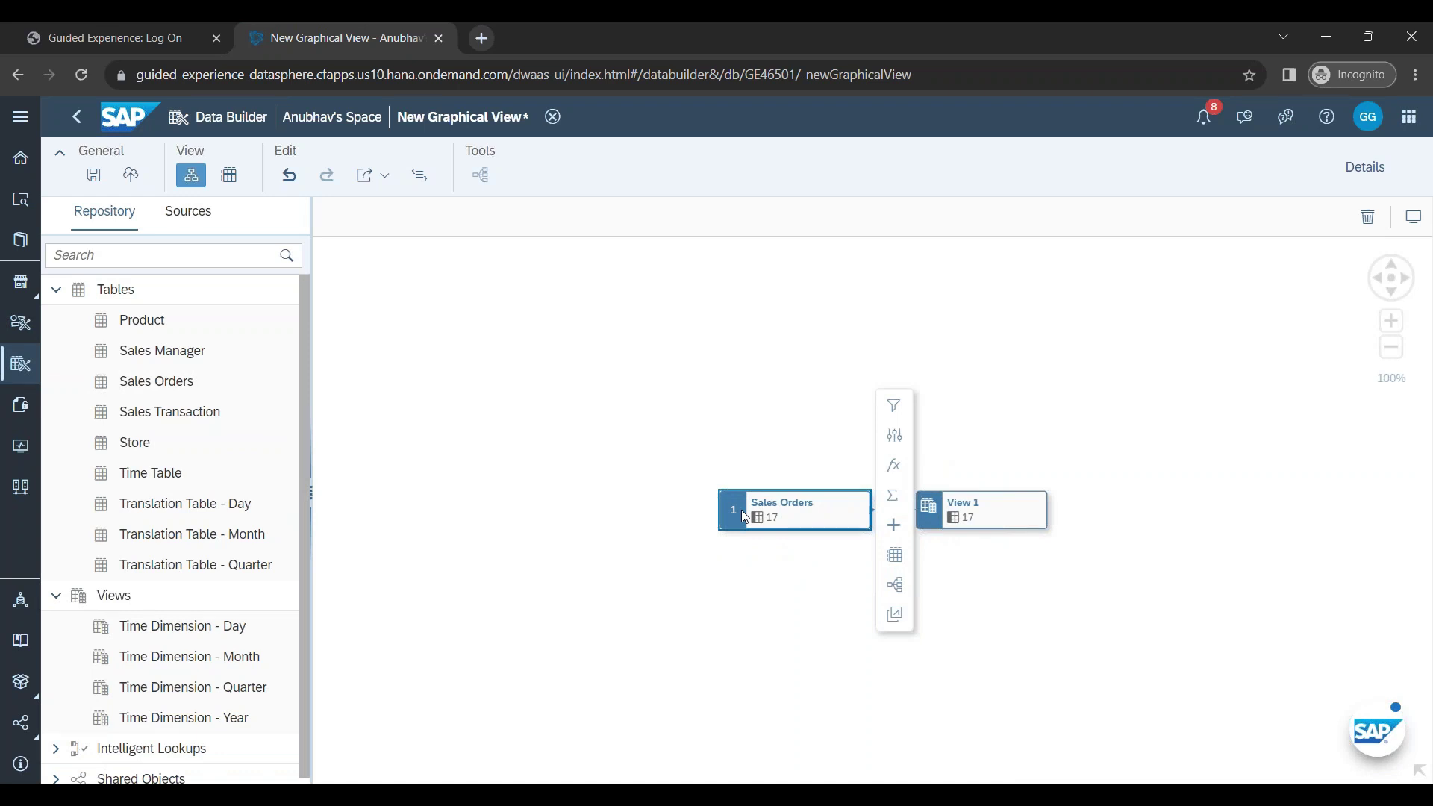
left_click(1371, 179)
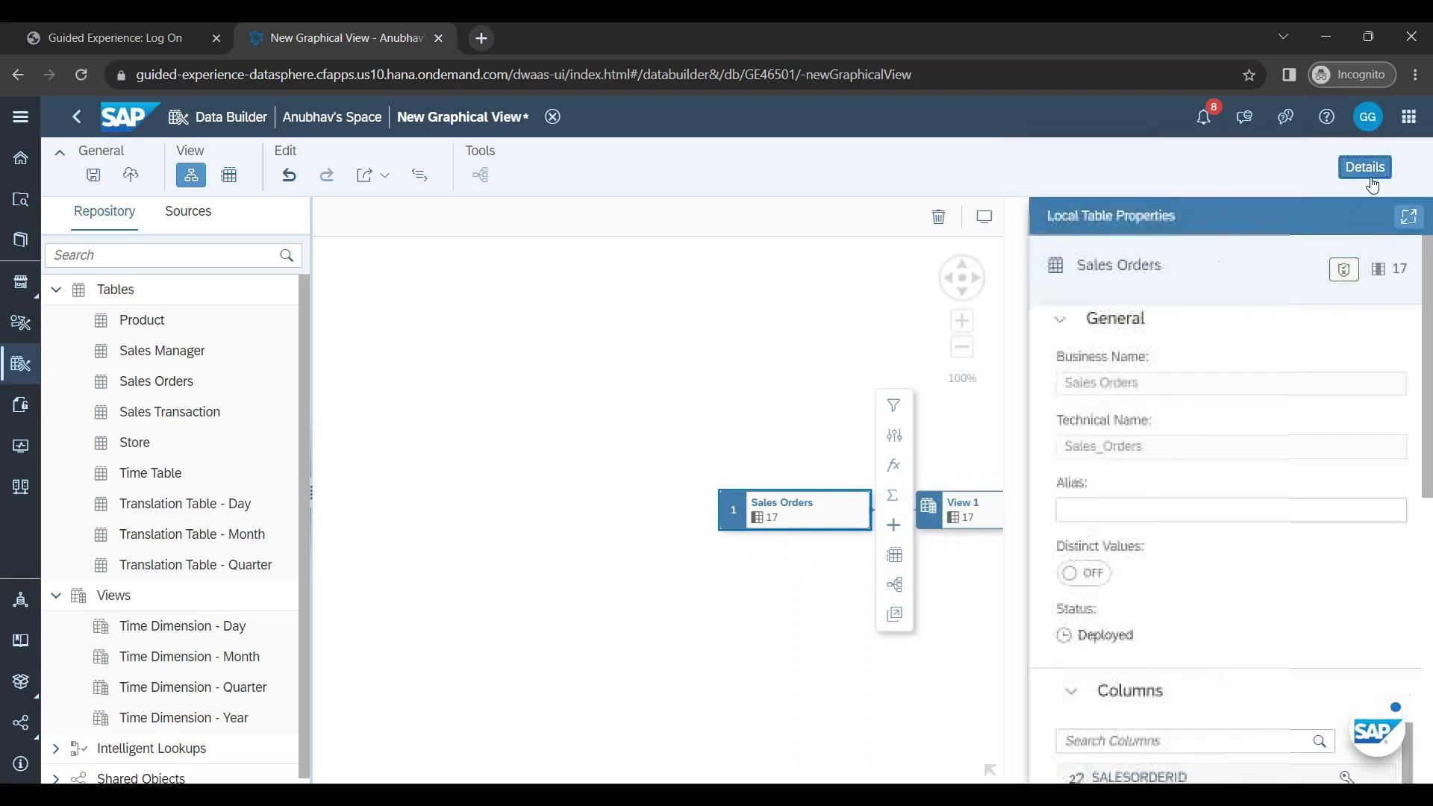
left_click_drag(797, 614, 571, 541)
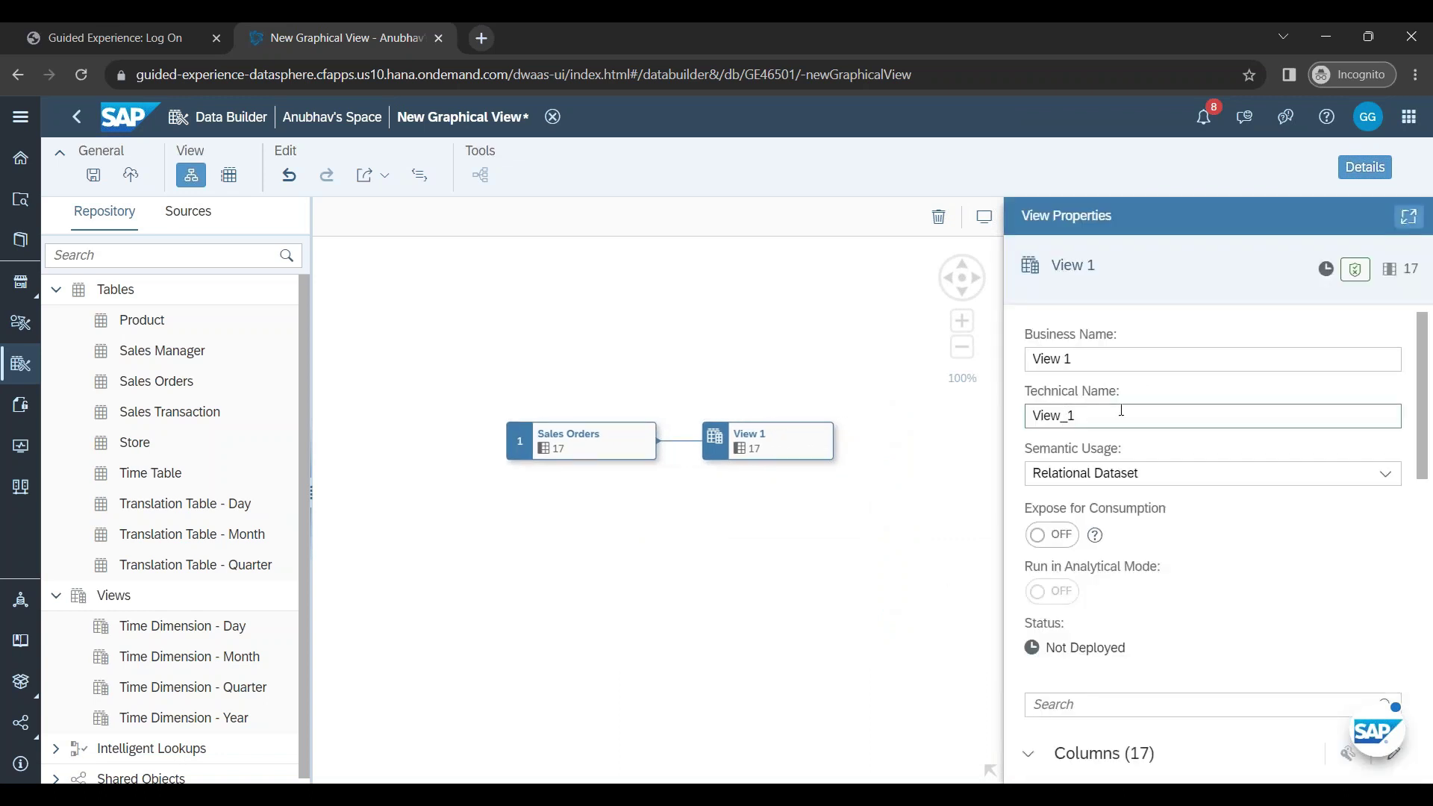
Set the view's business name to 'Sales Orders Views'.
left_click_drag(1075, 359, 1036, 357)
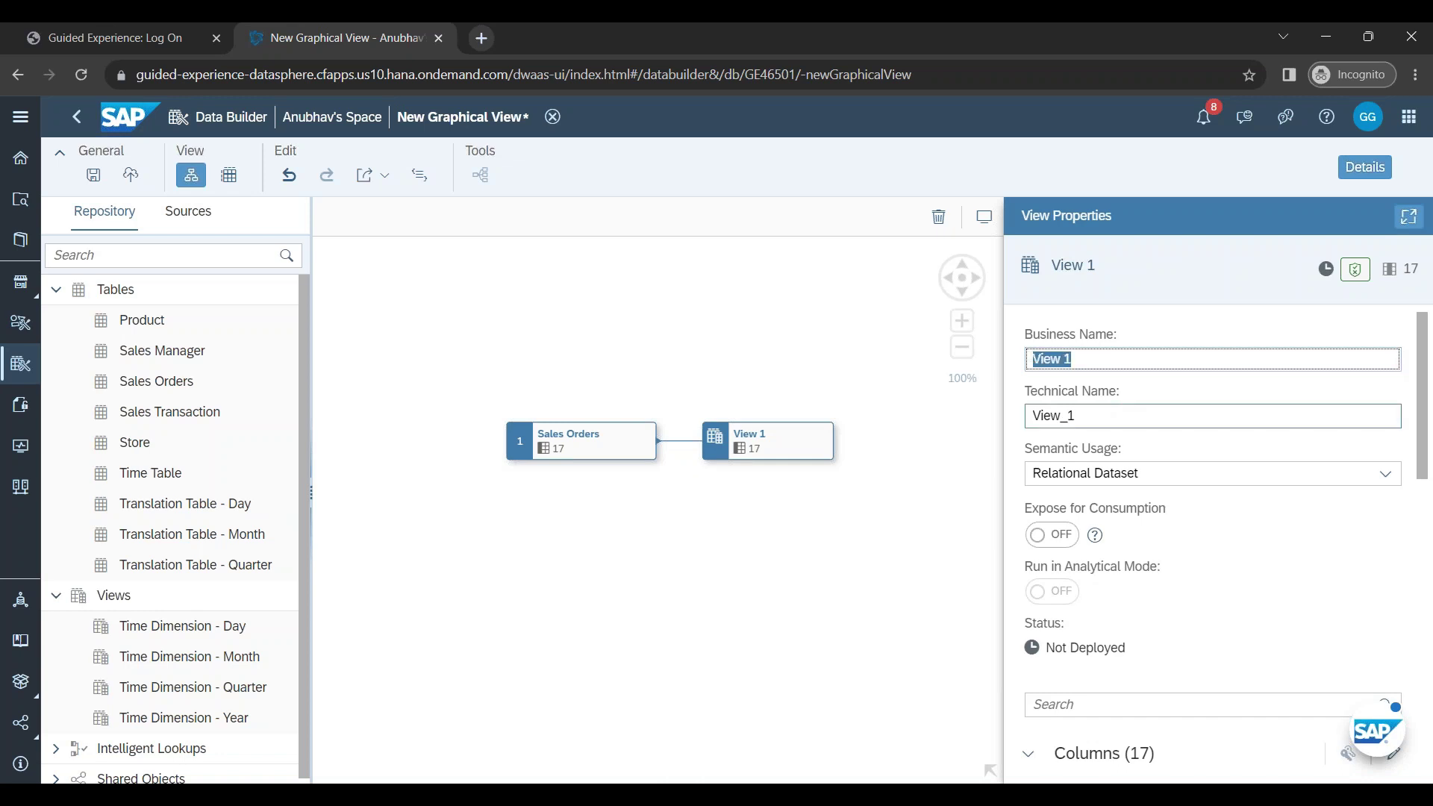
type("Vui")
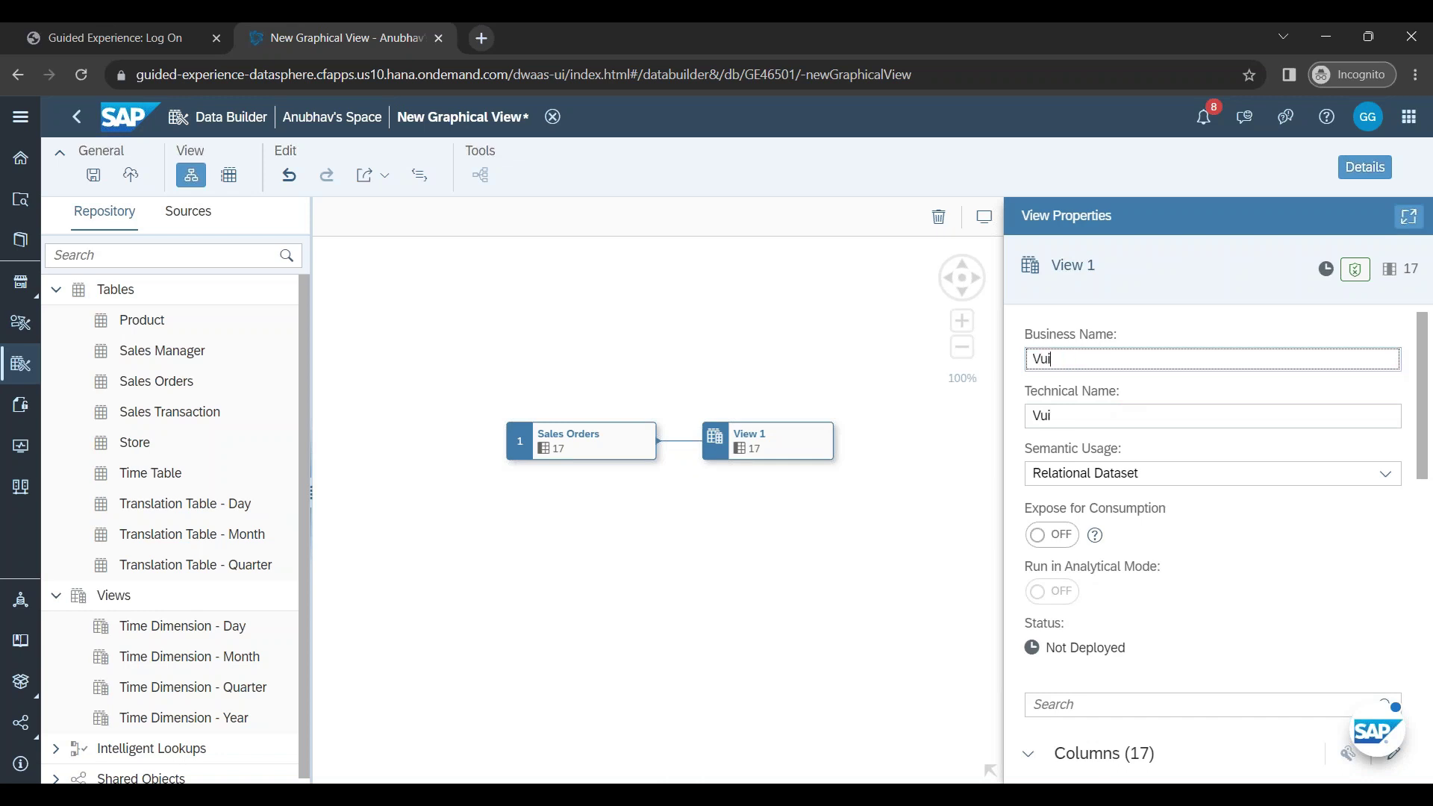
key("BackSpace")
type("W_Sales_order")
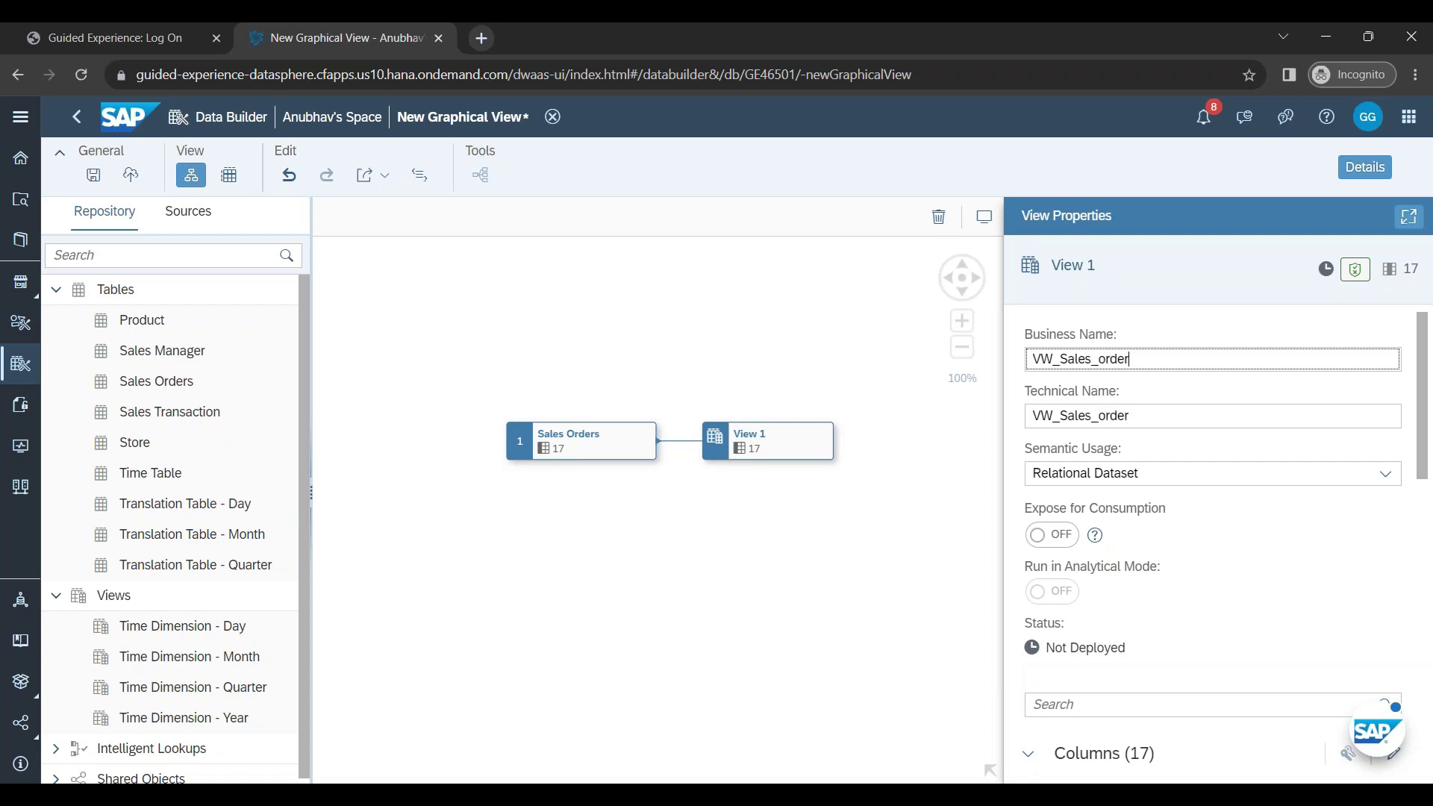
key("BackSpace")
key("BackSpace")
type("Orders")
left_click(1065, 356)
key("shift+Home")
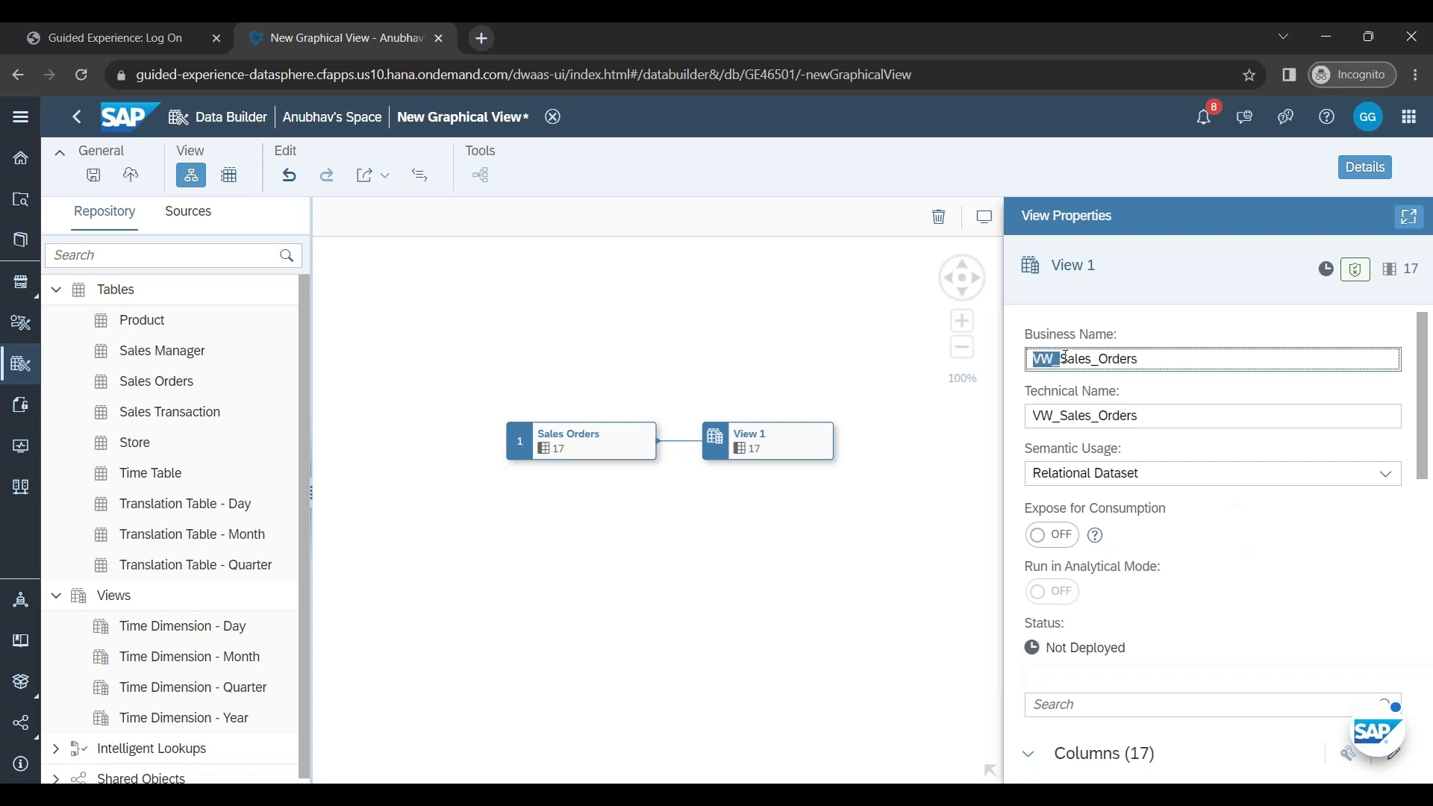
key("BackSpace")
key("End")
type("V")
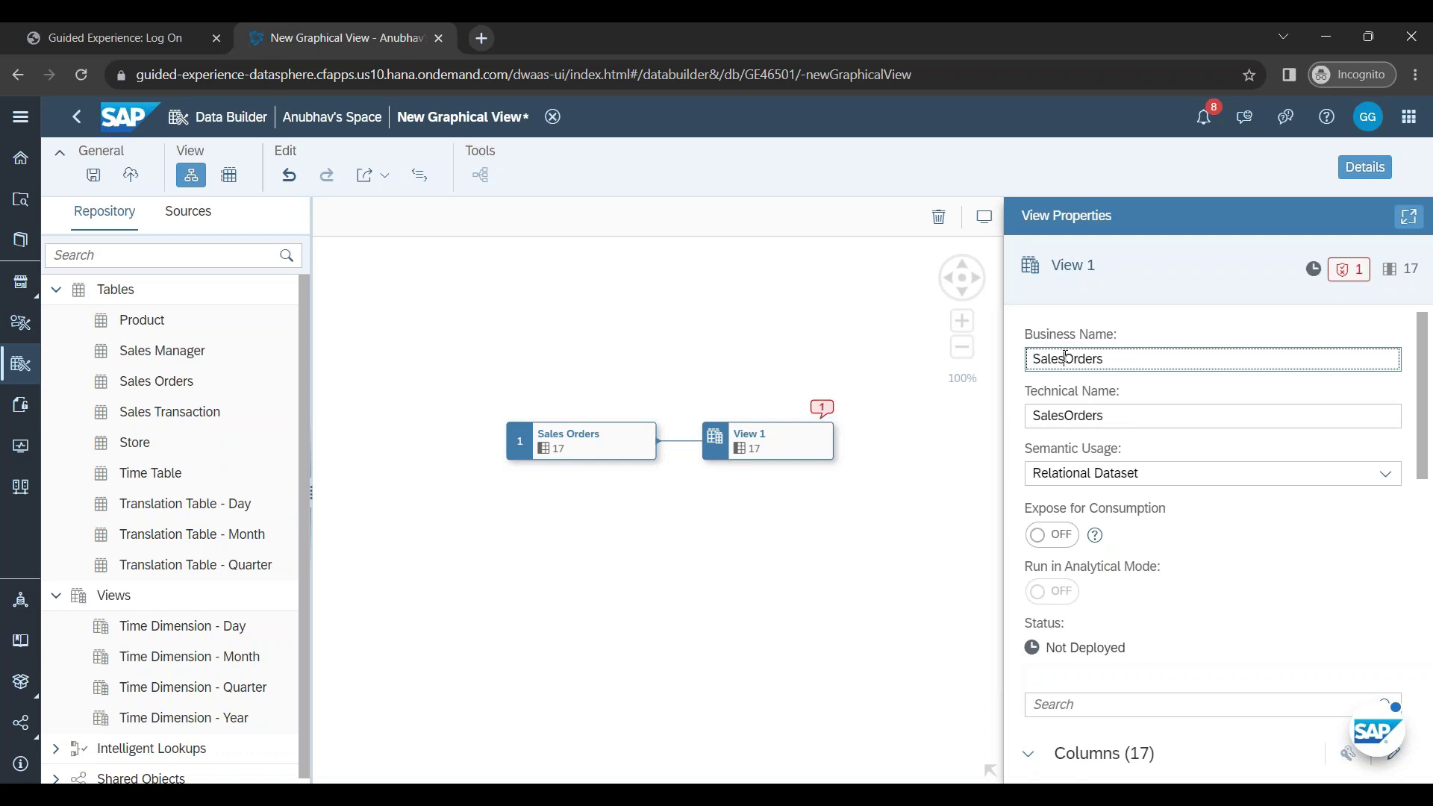
type("iews")
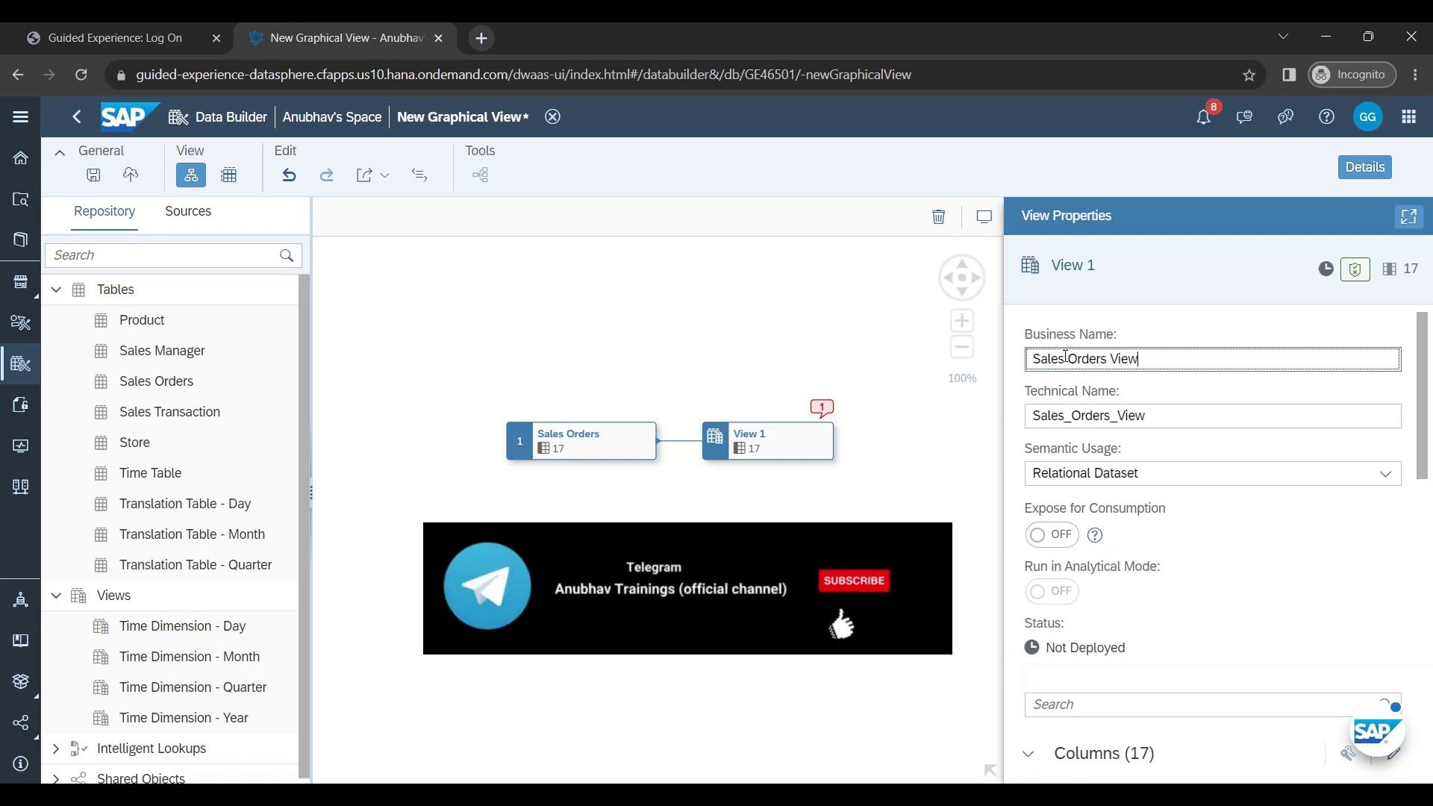
Replace the technical name with VW_Sales_Orders.
double_click(1195, 416)
type("V")
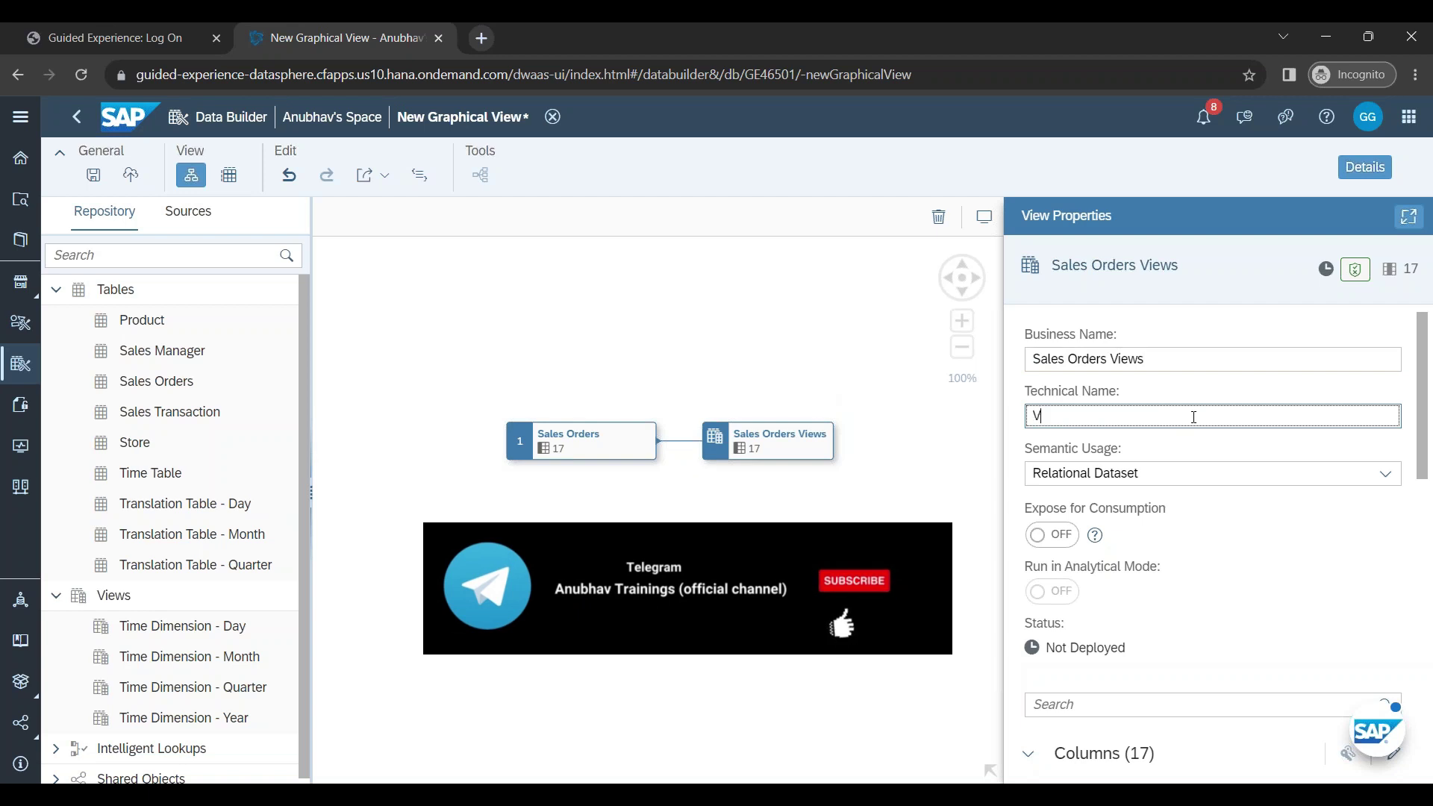
type("W_Sales_orders")
key("Left")
key("Left")
key("Left")
Capitalise the O in VW_Sales_Orders, set semantic usage to Fact, and turn on Expose for Consumption.
type("O")
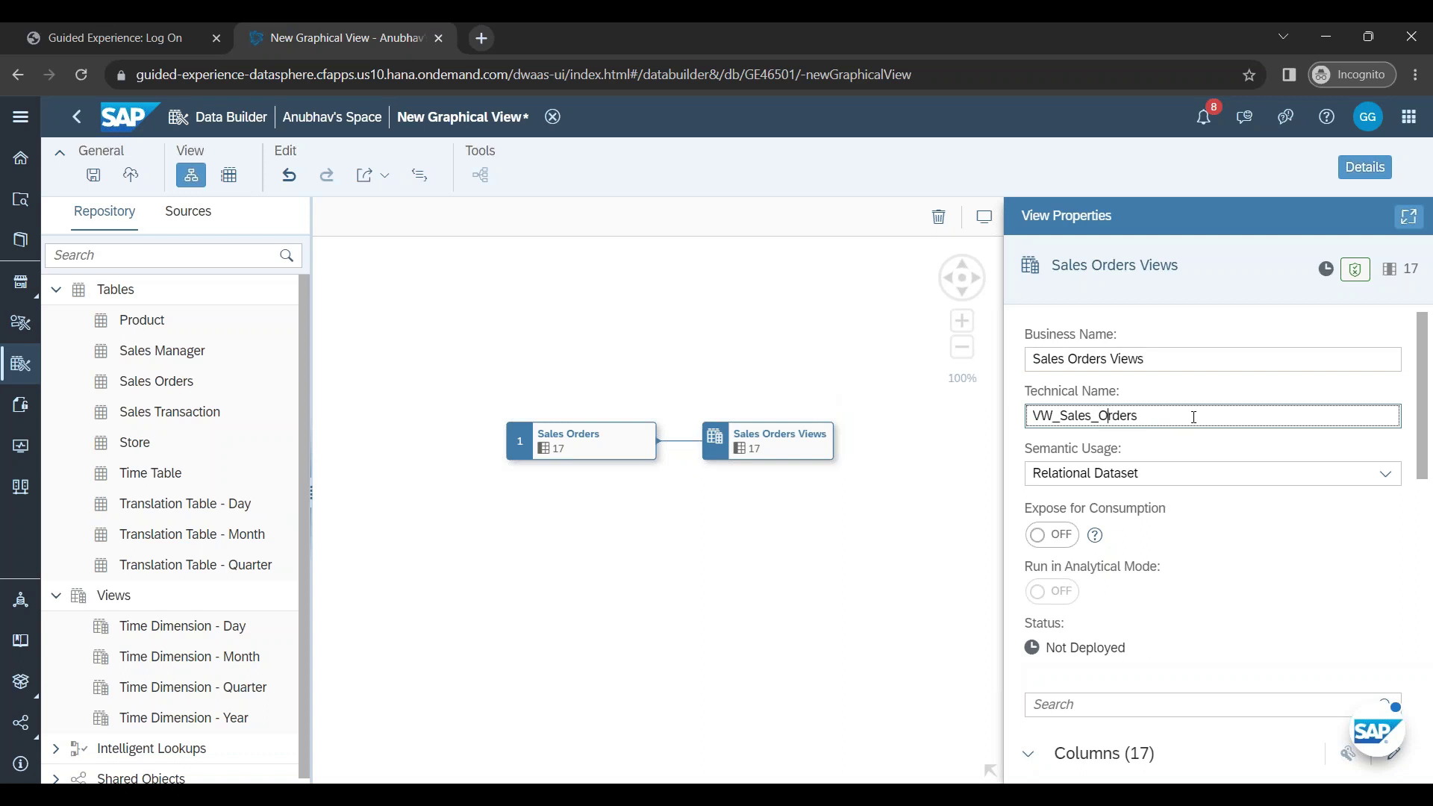
left_click(1239, 475)
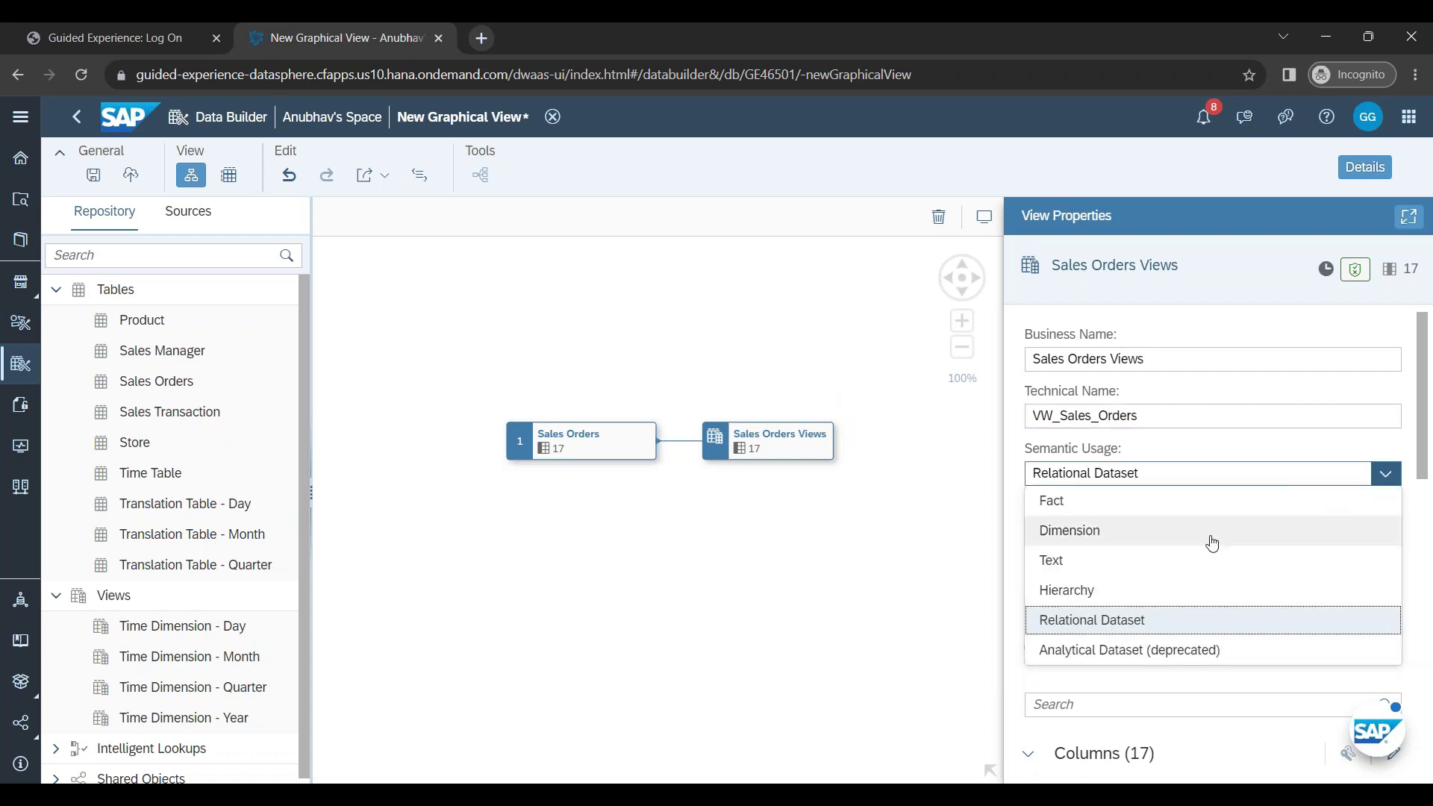
left_click(1135, 510)
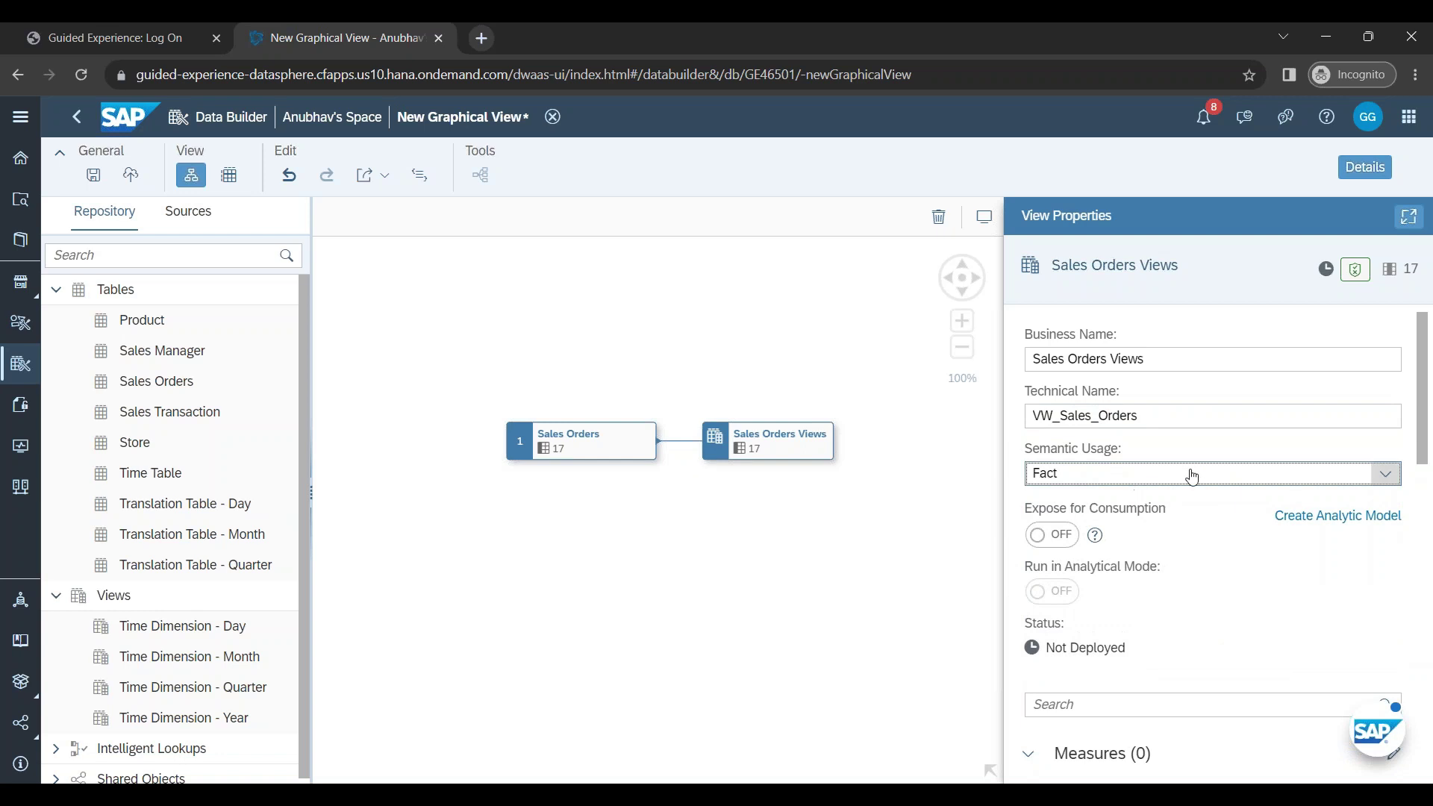
left_click(1193, 475)
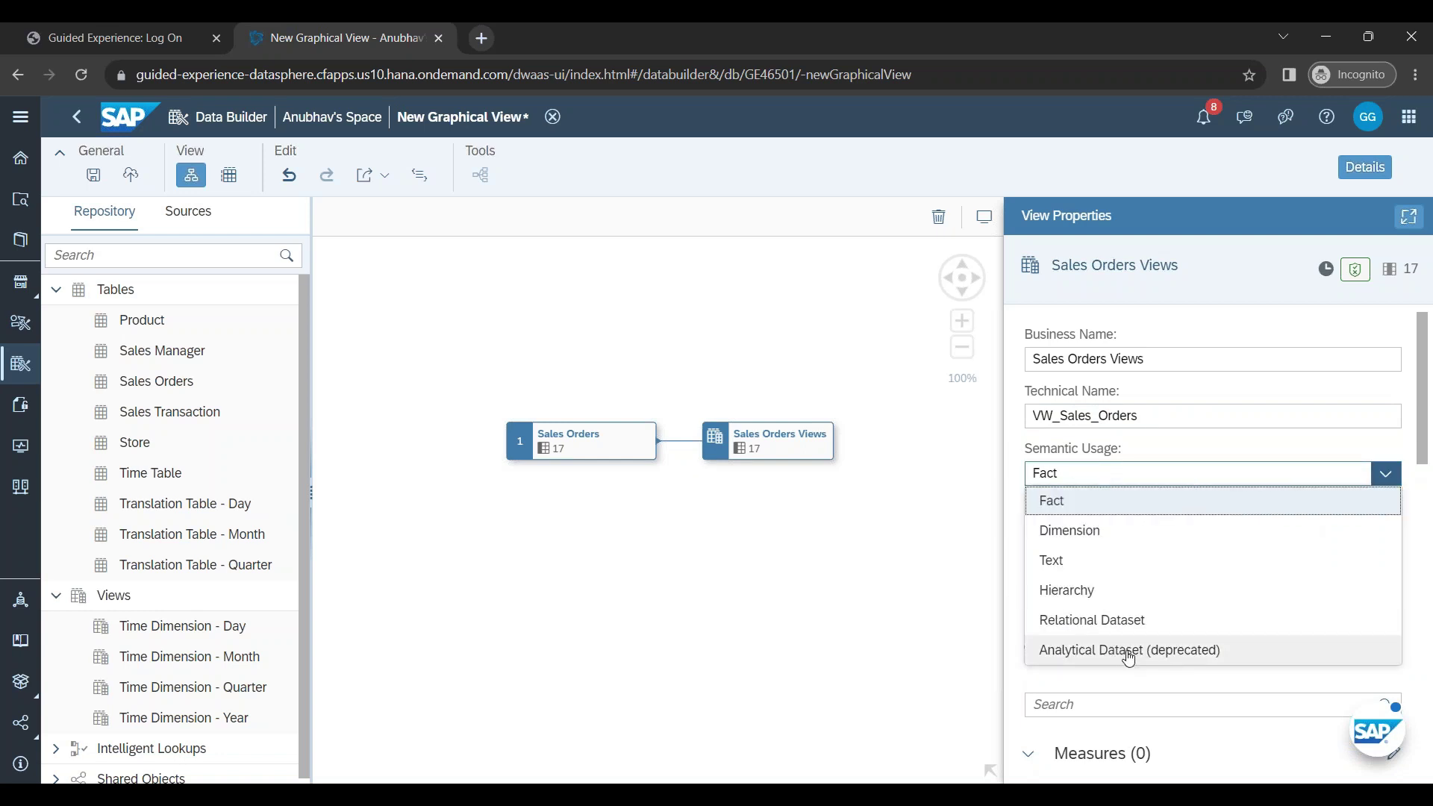
left_click(1046, 504)
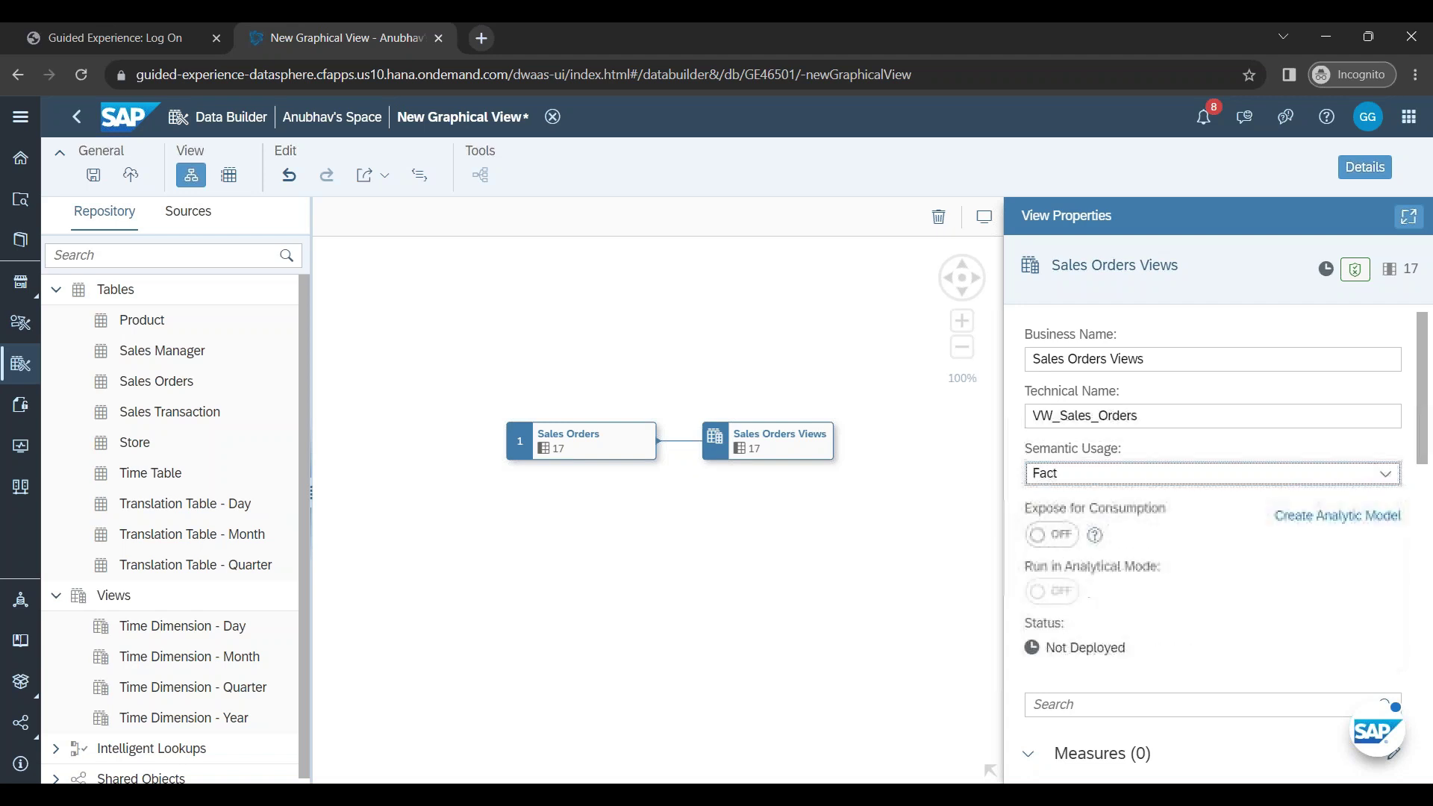
left_click(1064, 540)
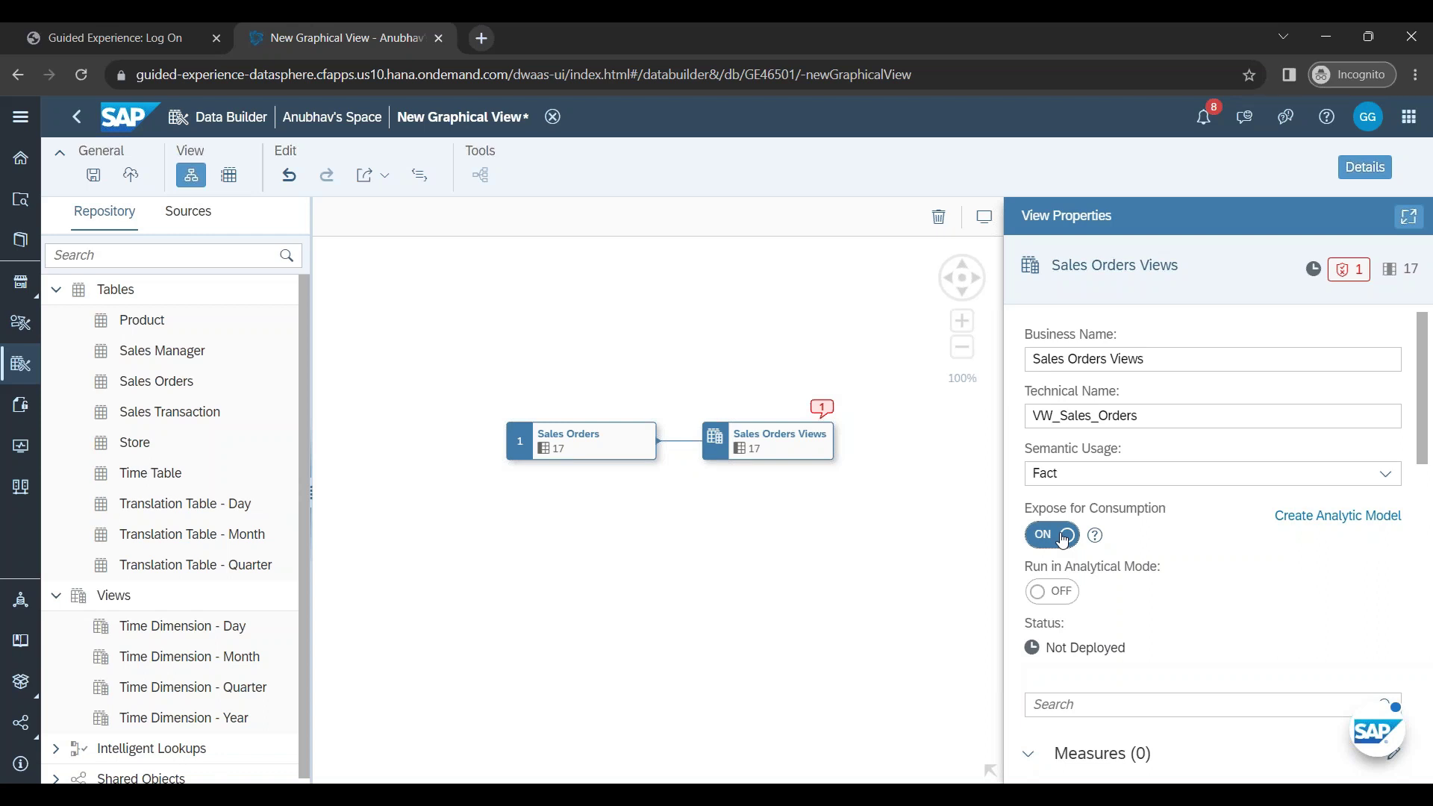
scroll(1095, 508, "down", 4)
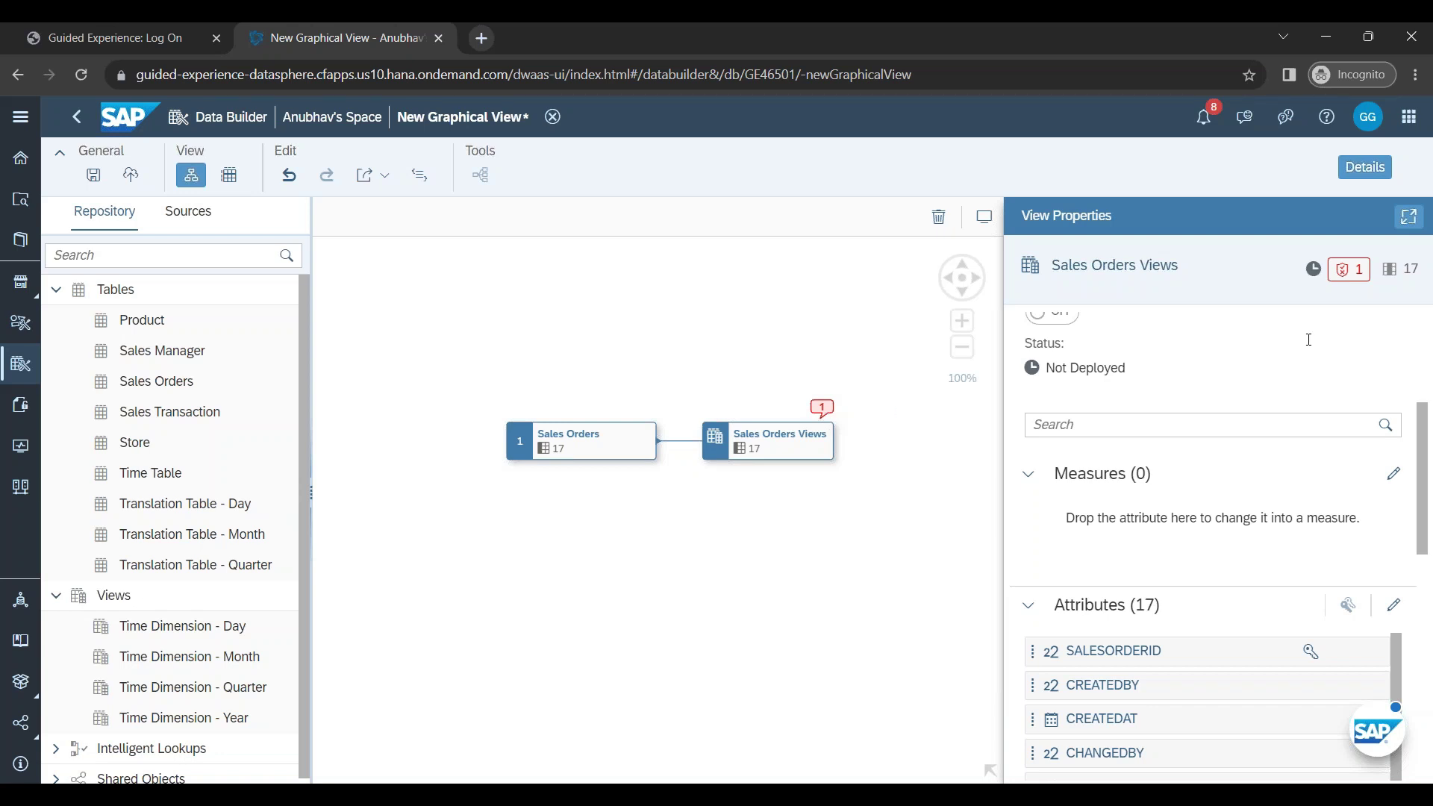
left_click(1358, 279)
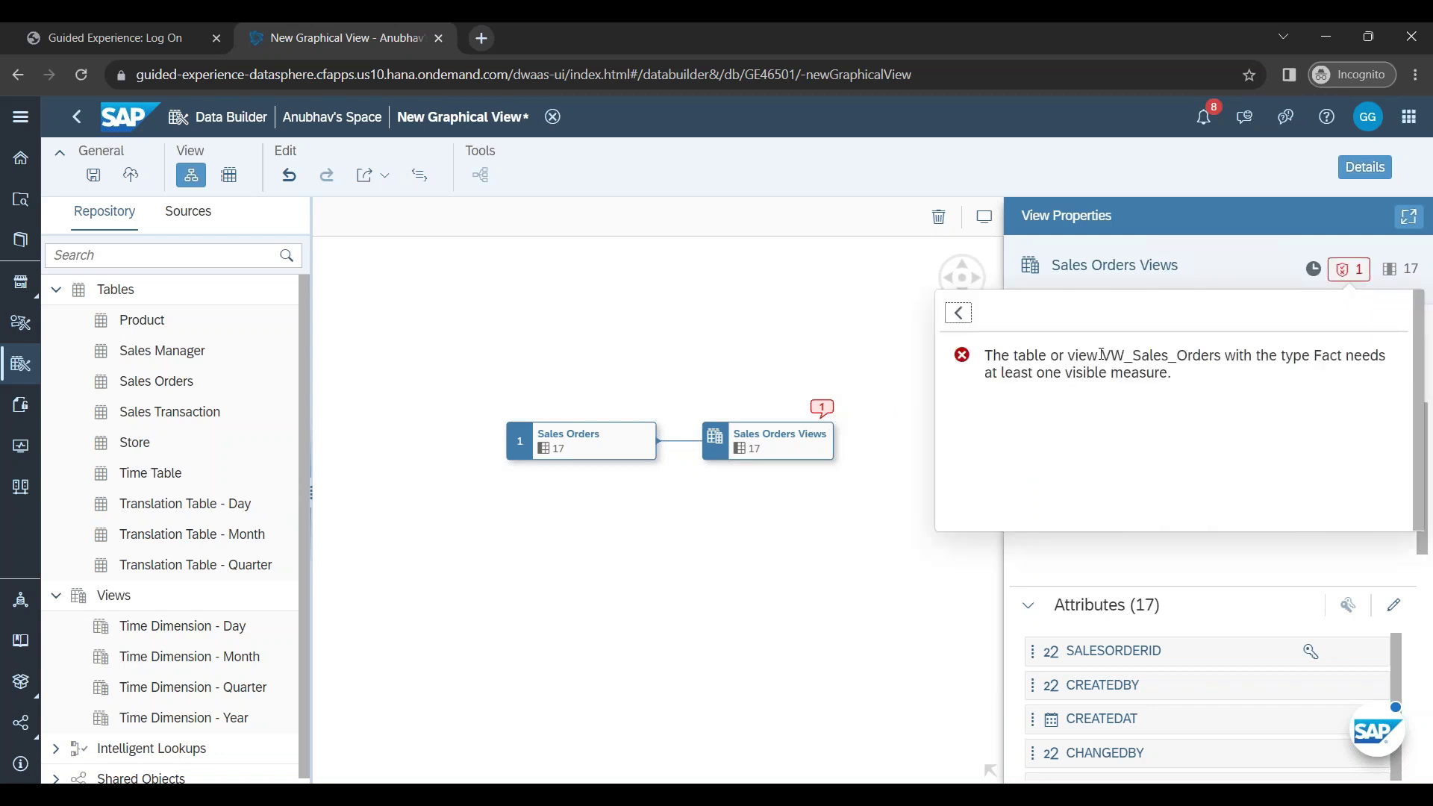
left_click_drag(1316, 361, 1381, 356)
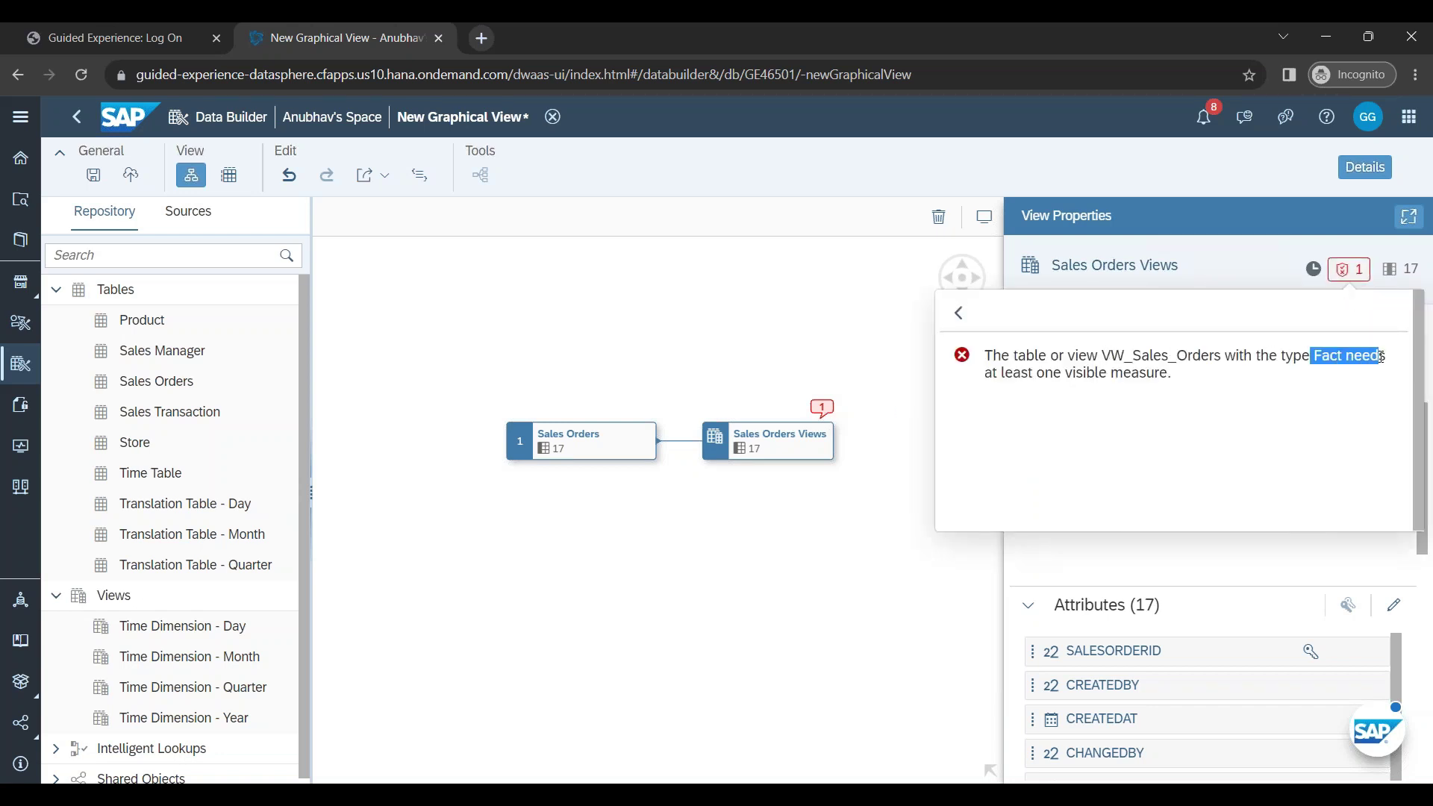
left_click_drag(1006, 370, 1166, 371)
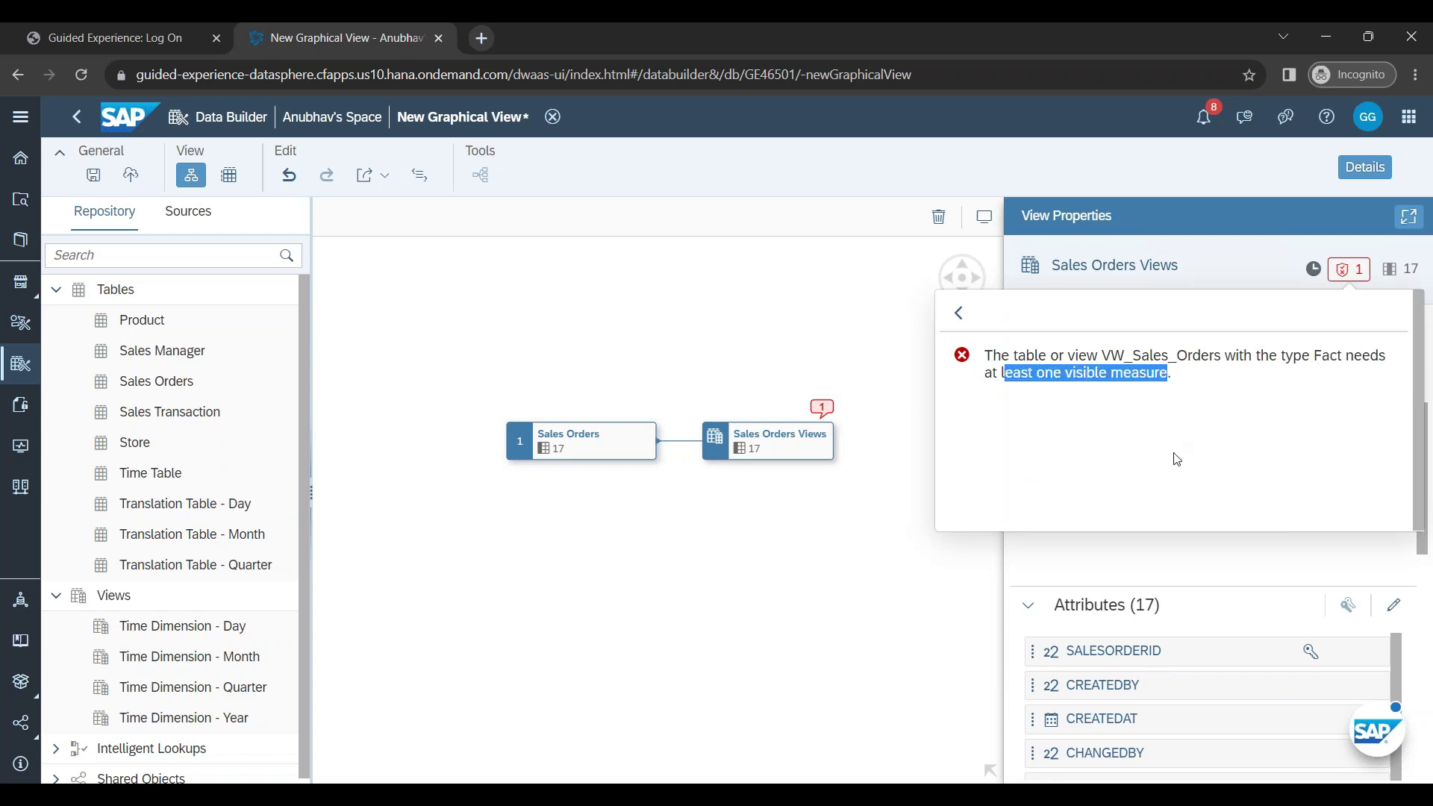
Move GROSSAMOUNT, NETAMOUNT and TAXAMOUNT from Attributes into Measures as SUM measures.
left_click(1175, 569)
scroll(1179, 612, "down", 10)
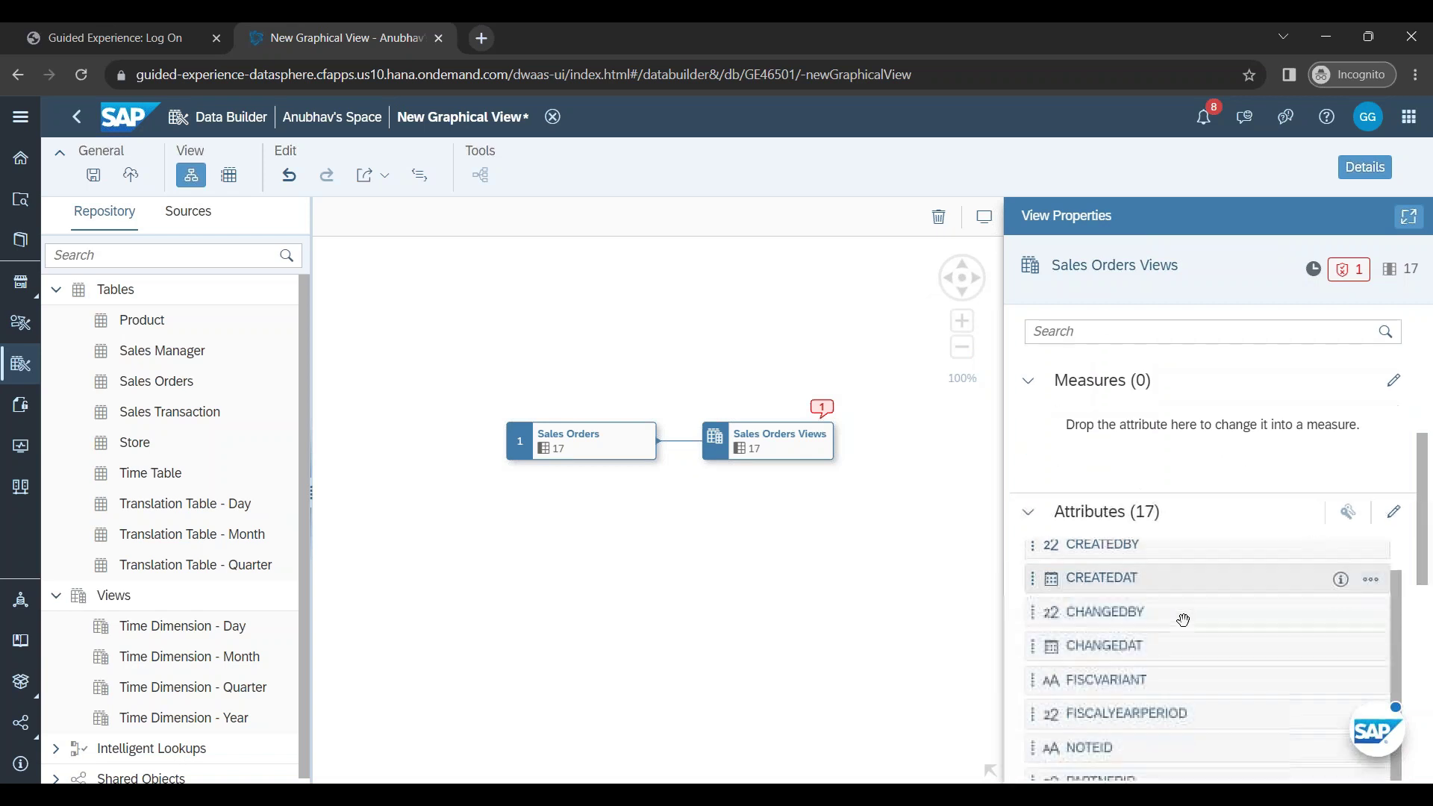
scroll(1172, 683, "down", 3)
scroll(1172, 683, "up", 5)
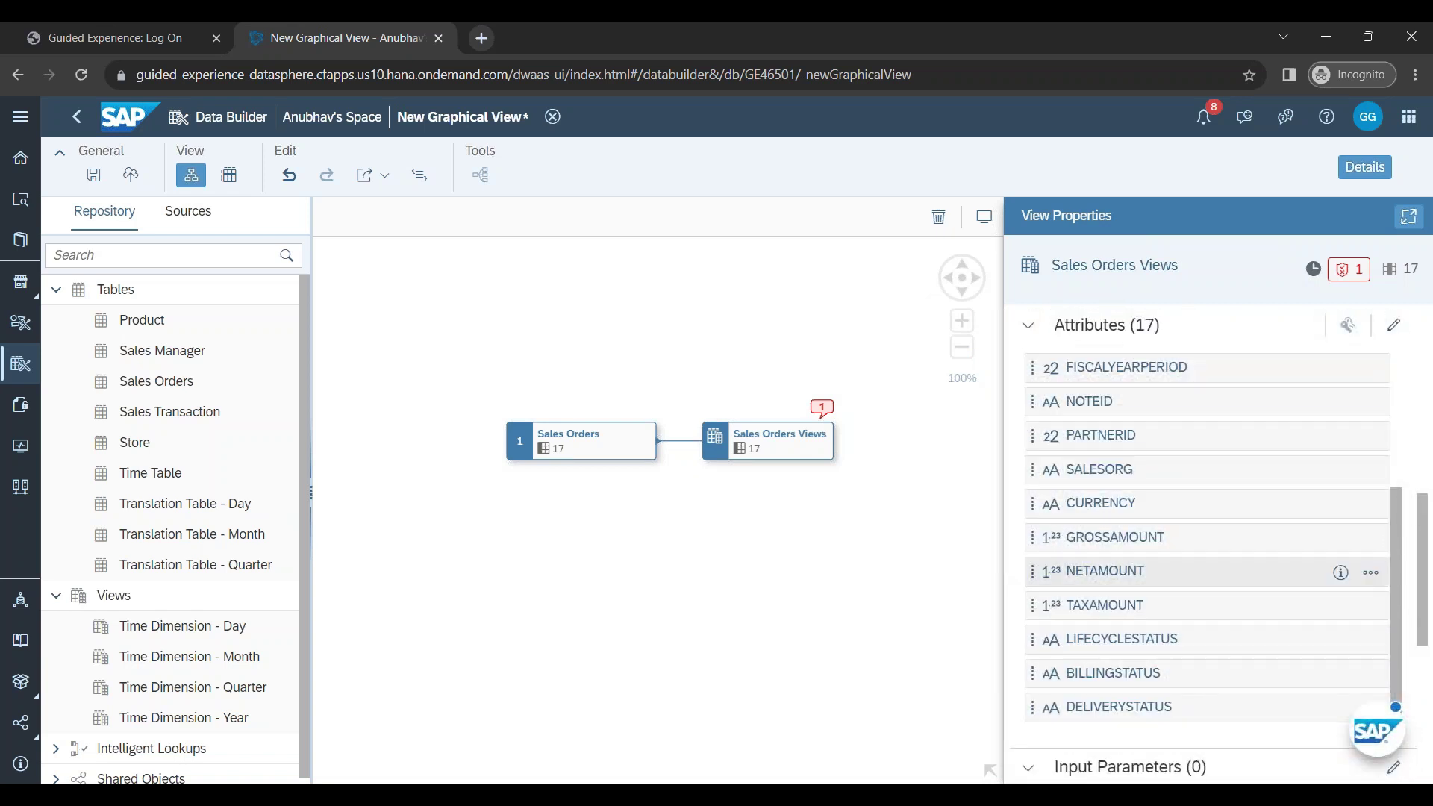
left_click(1147, 537)
left_click(1146, 574, "ctrl")
left_click(1145, 597, "ctrl")
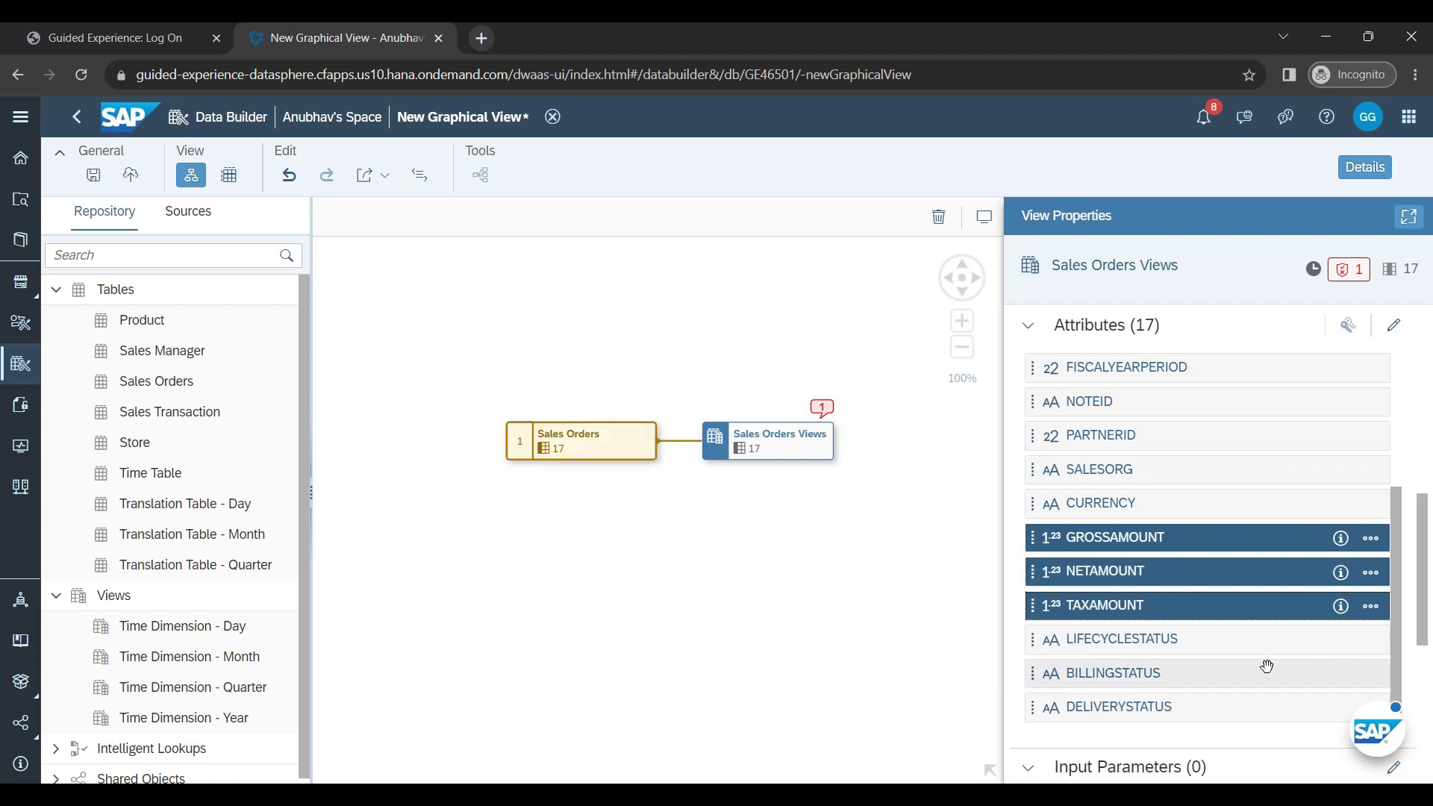
scroll(1199, 617, "up", 1)
scroll(1201, 614, "up", 3)
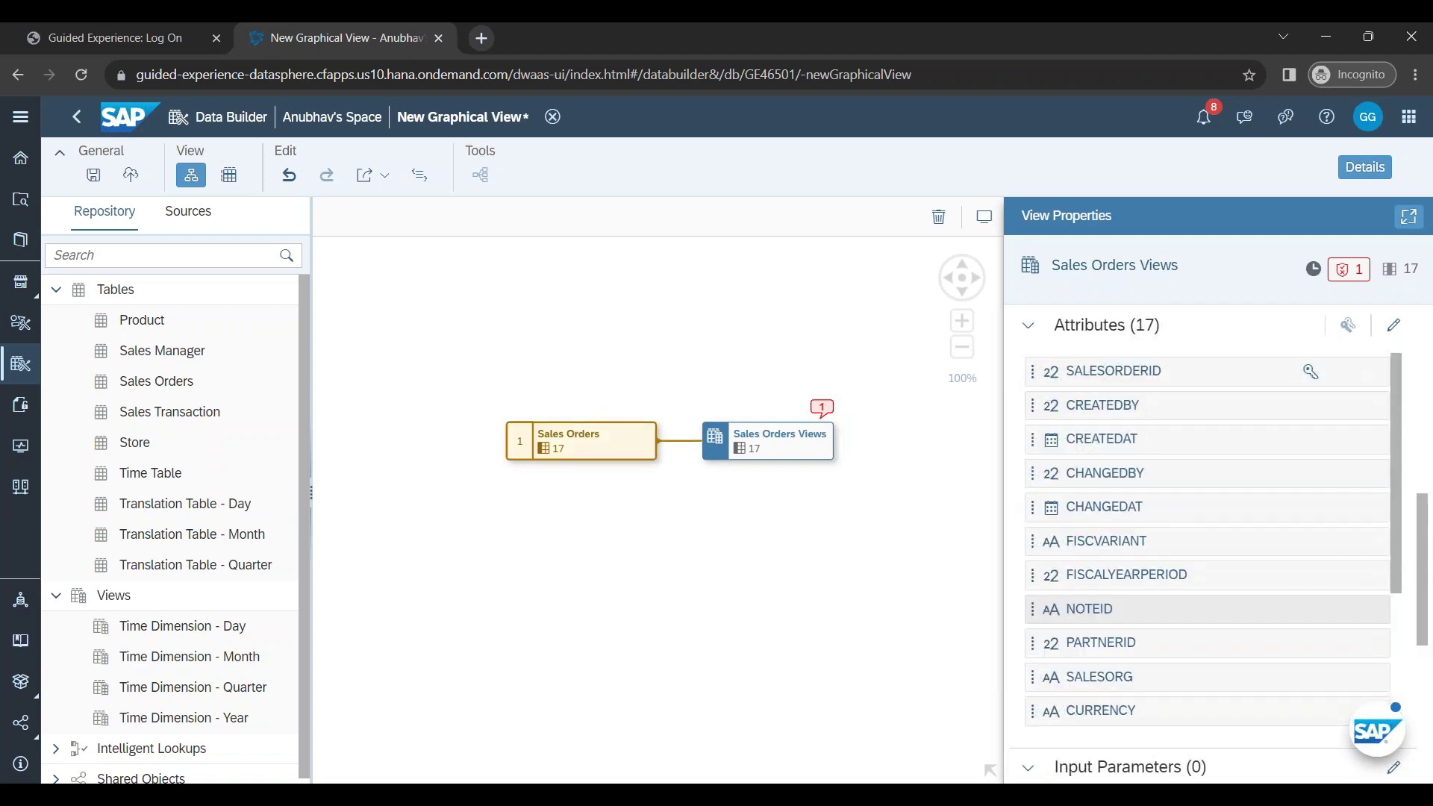
scroll(1234, 619, "down", 5)
scroll(1240, 620, "up", 3)
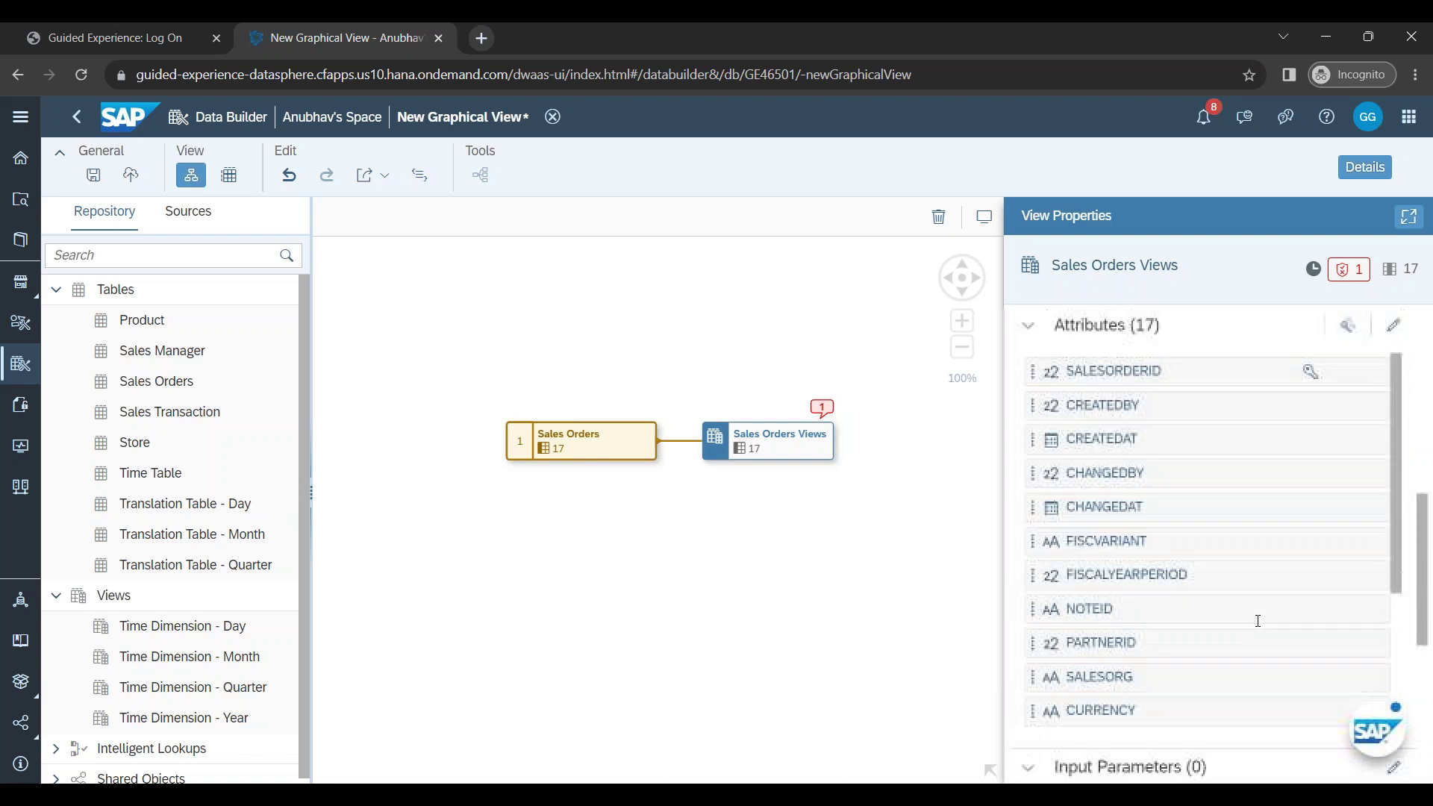
scroll(1135, 582, "up", 3)
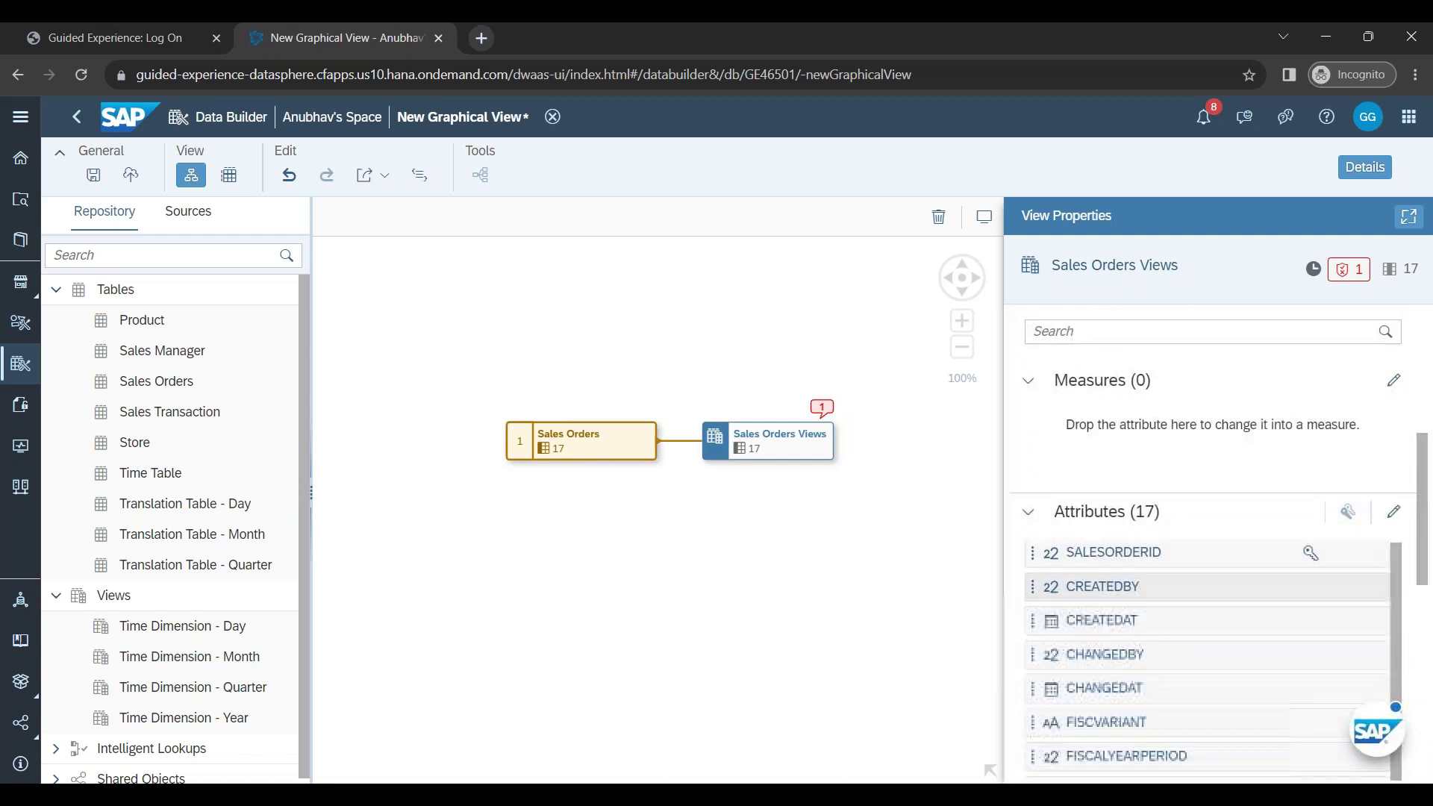
scroll(1135, 582, "down", 2)
scroll(1142, 653, "down", 3)
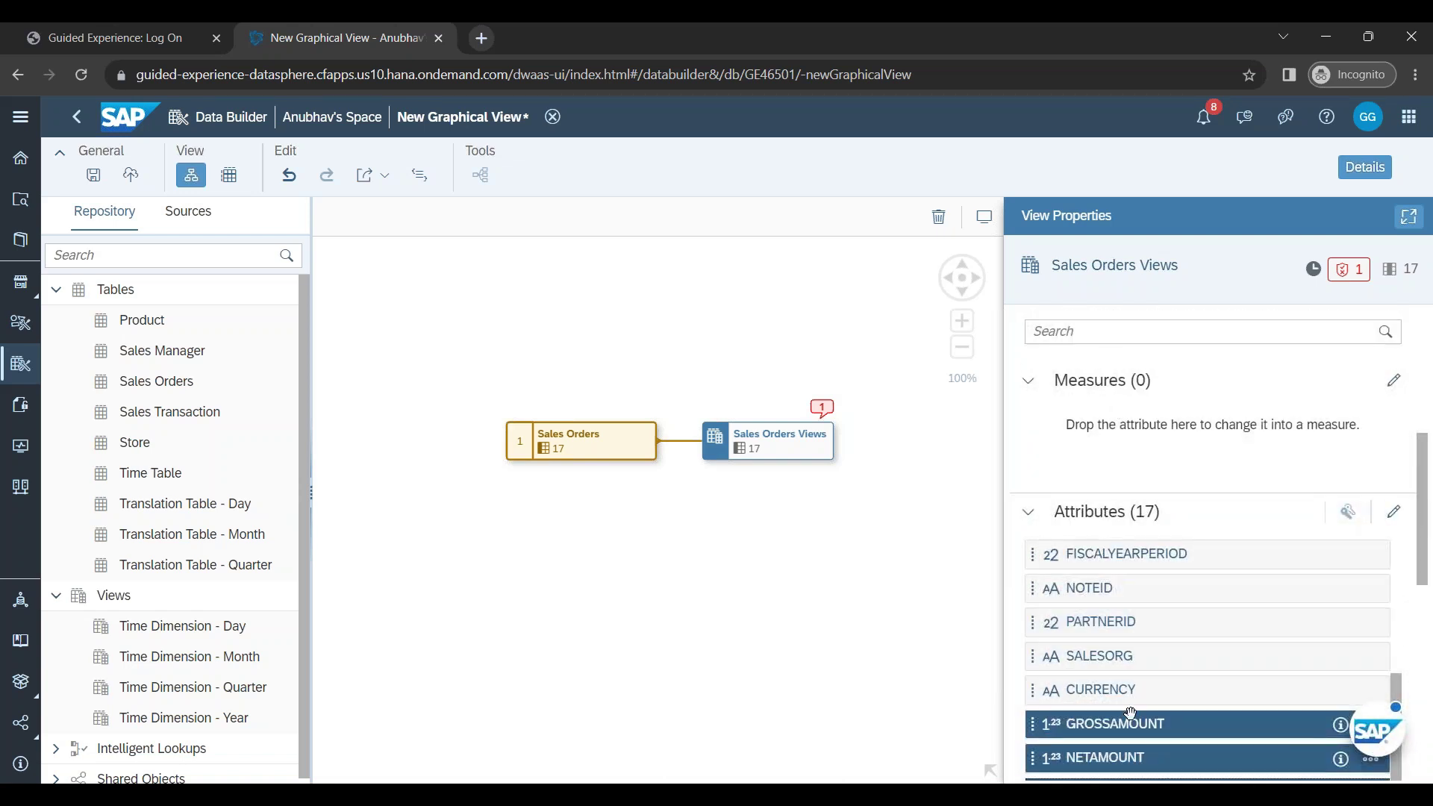
left_click_drag(1131, 722, 1176, 418)
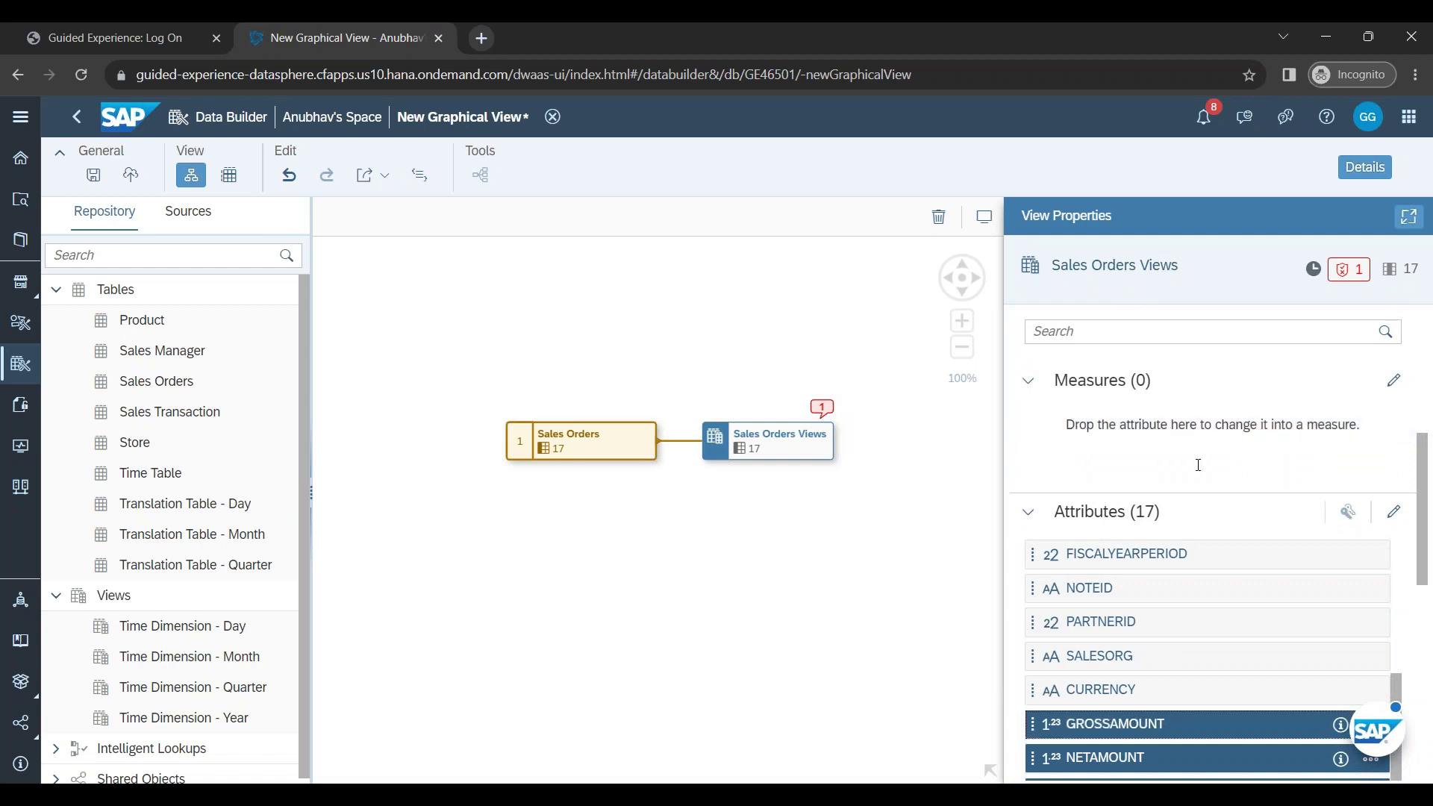
Check PARTNERID's attribute options and close them without changes.
scroll(1269, 522, "down", 2)
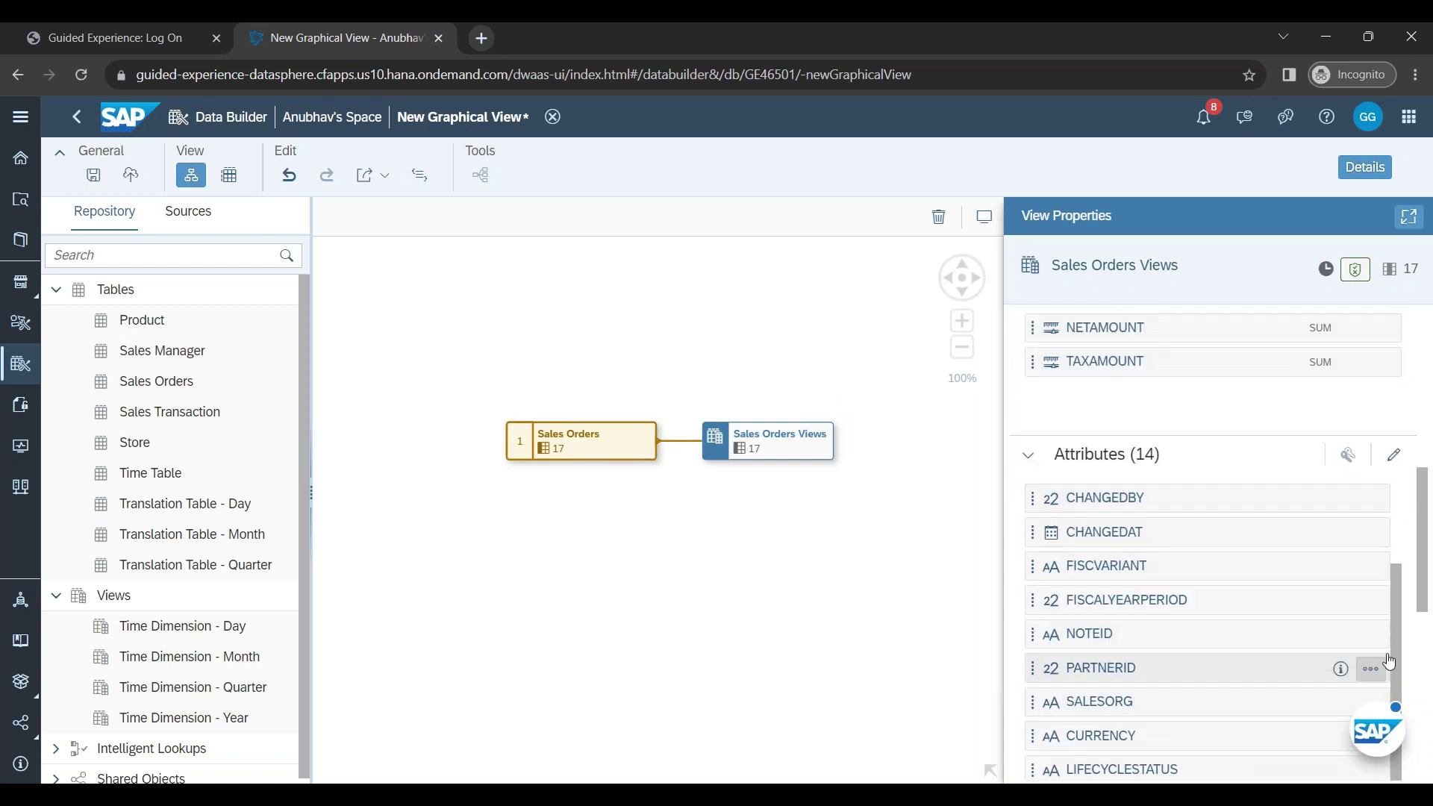
left_click(1372, 637)
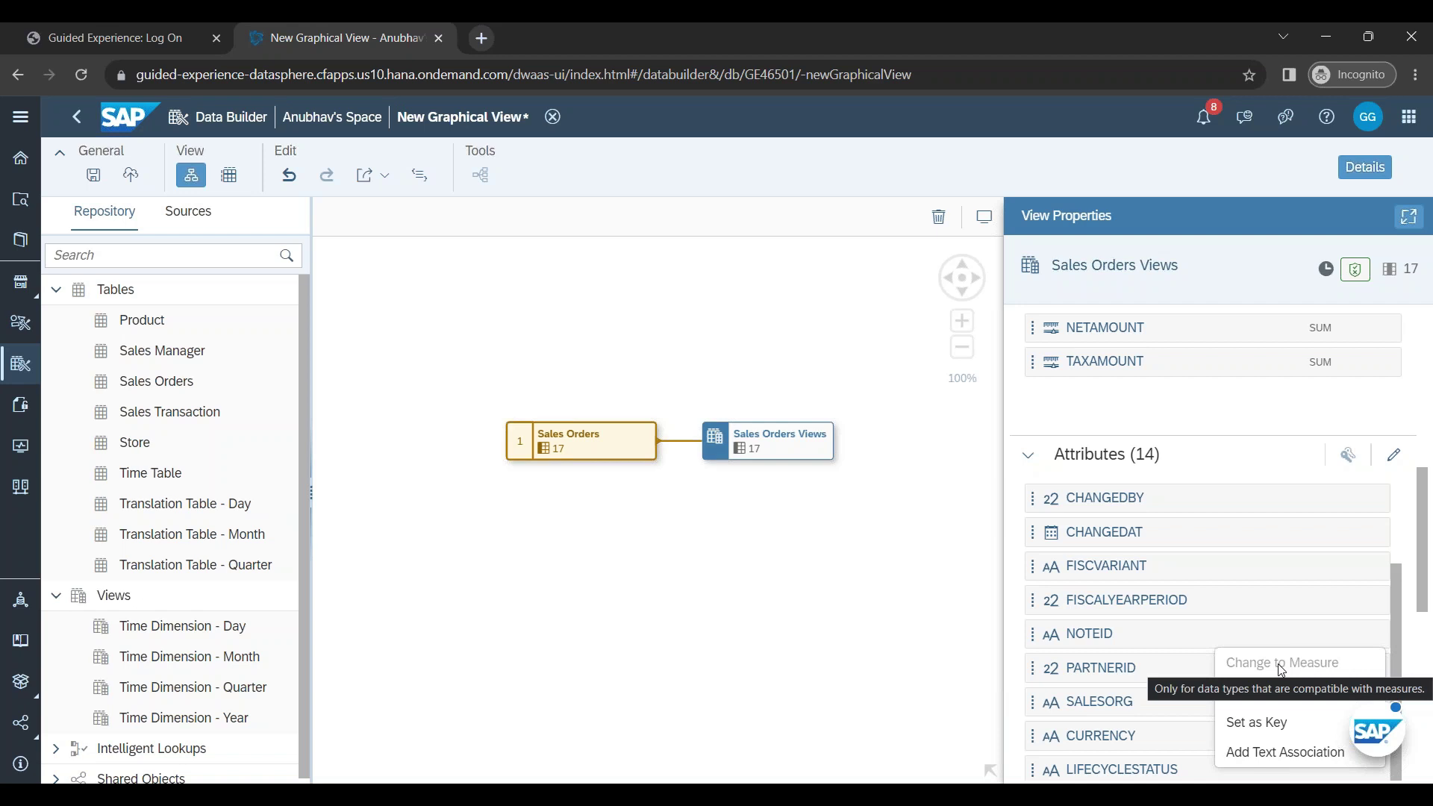
left_click(1056, 432)
scroll(1055, 432, "up", 3)
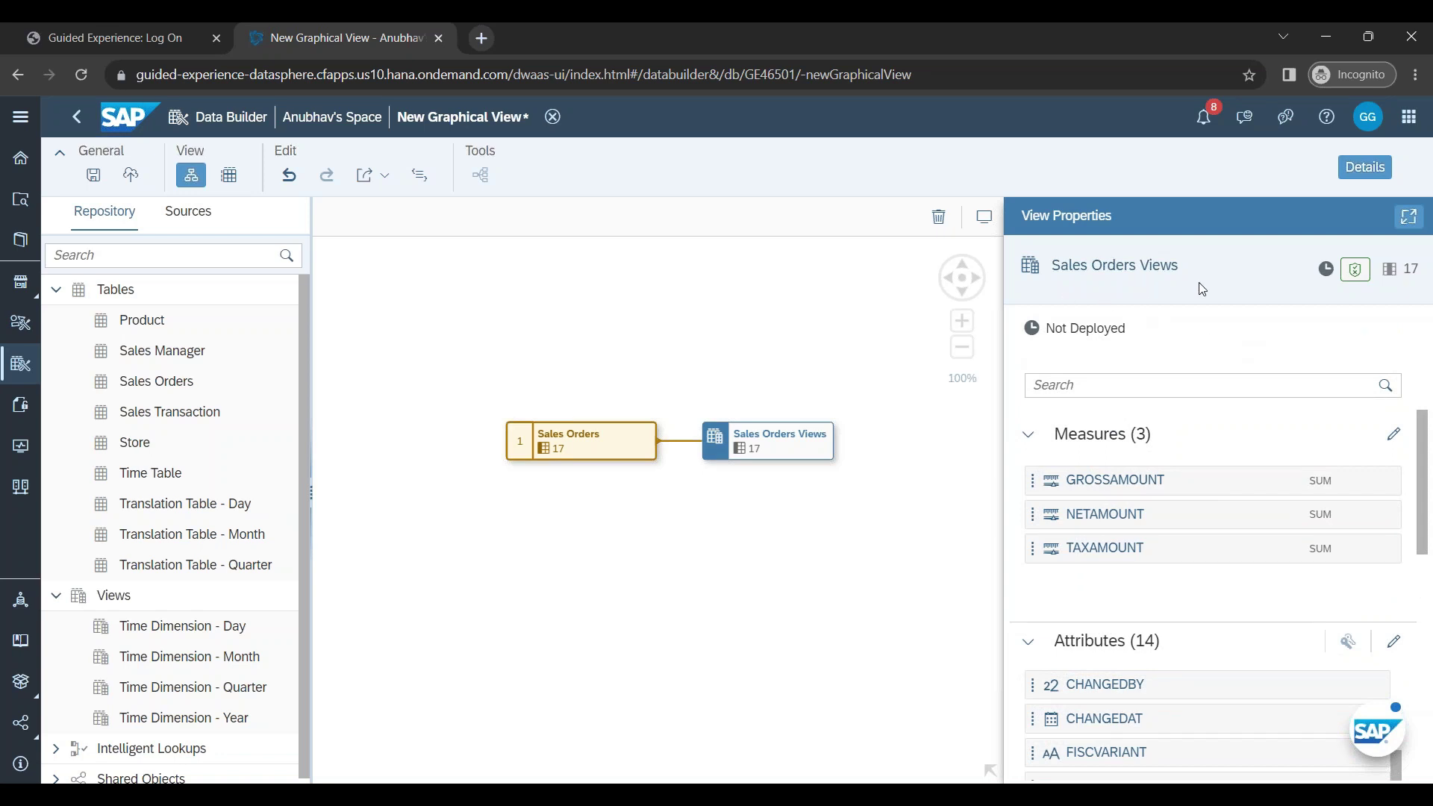
mouse_move(1192, 487)
Deploy the view, saving it as 'Sales Orders Views' with technical name VW_Sales_Orders.
left_click(131, 183)
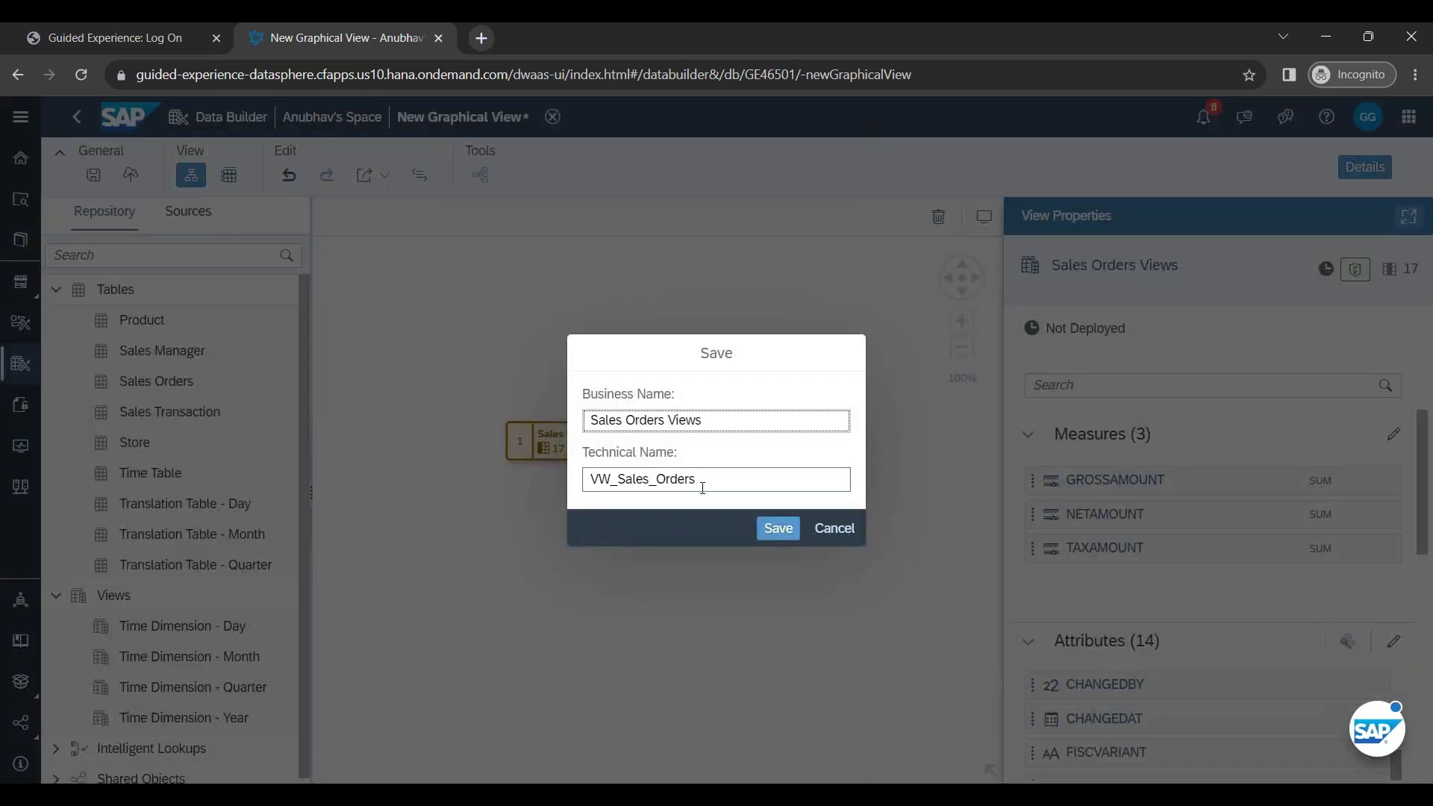
triple_click(626, 413)
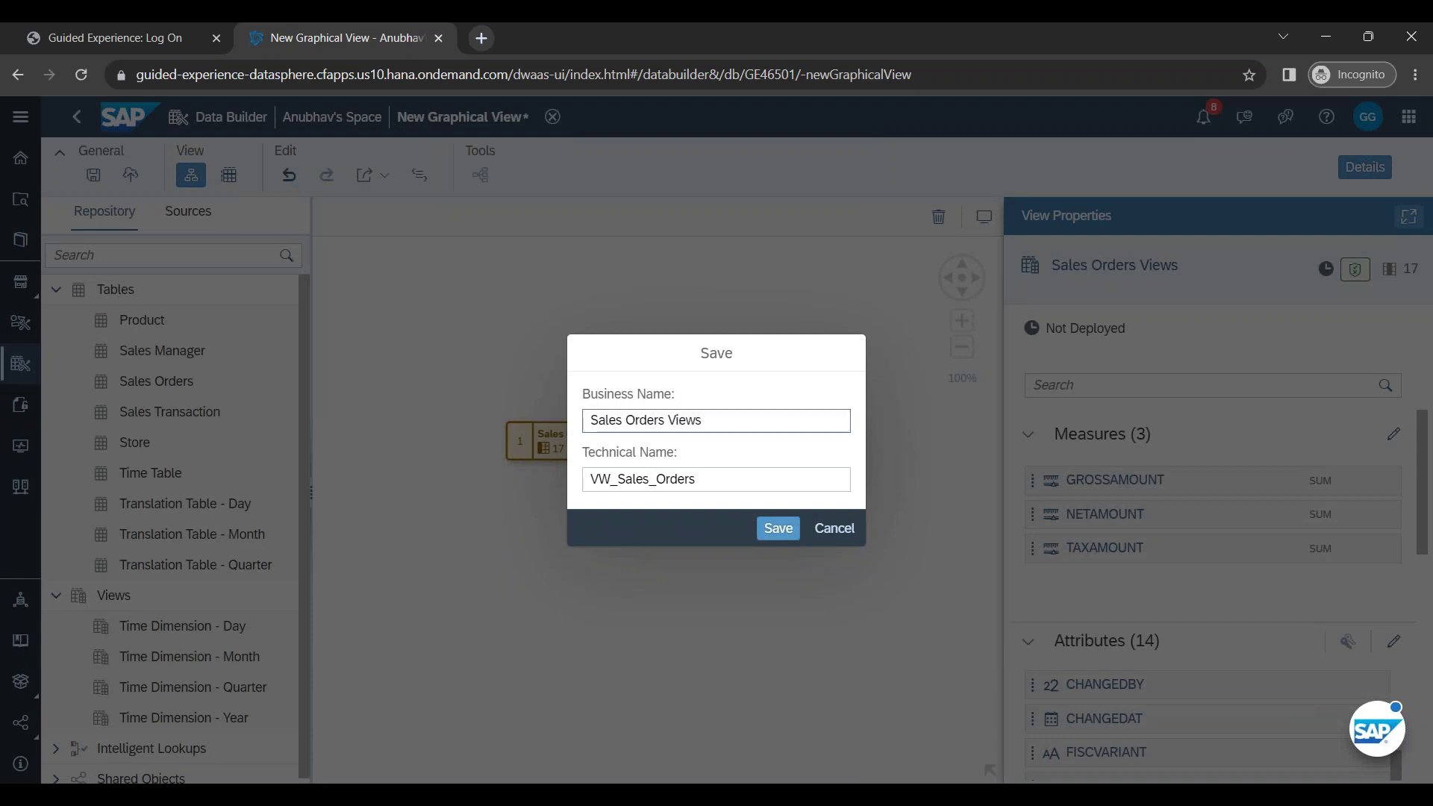
left_click(640, 478)
left_click(780, 533)
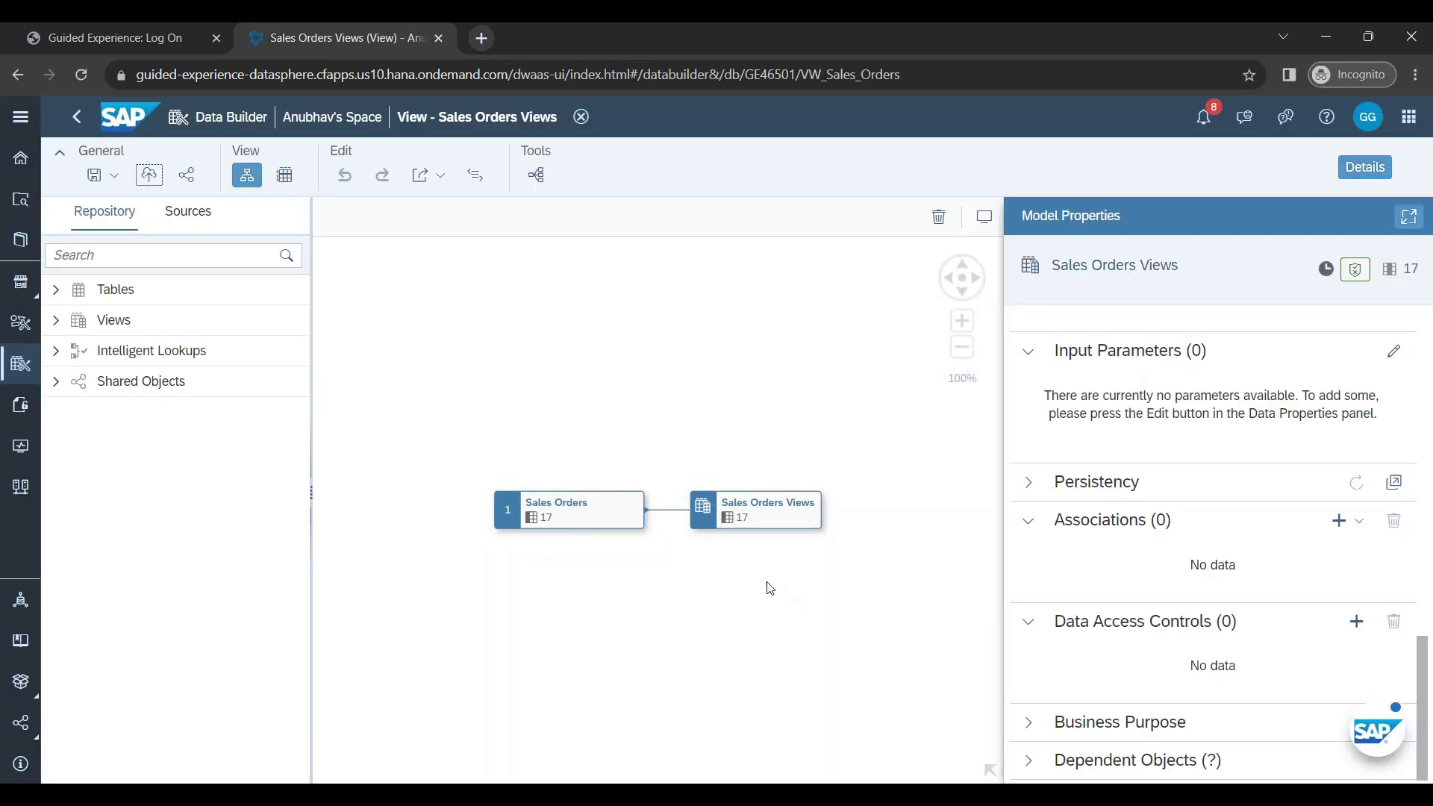
Preview the view's 500 rows in the Data Viewer and export its debug CSN as VW_Sales_Orders.json.
left_click(765, 520)
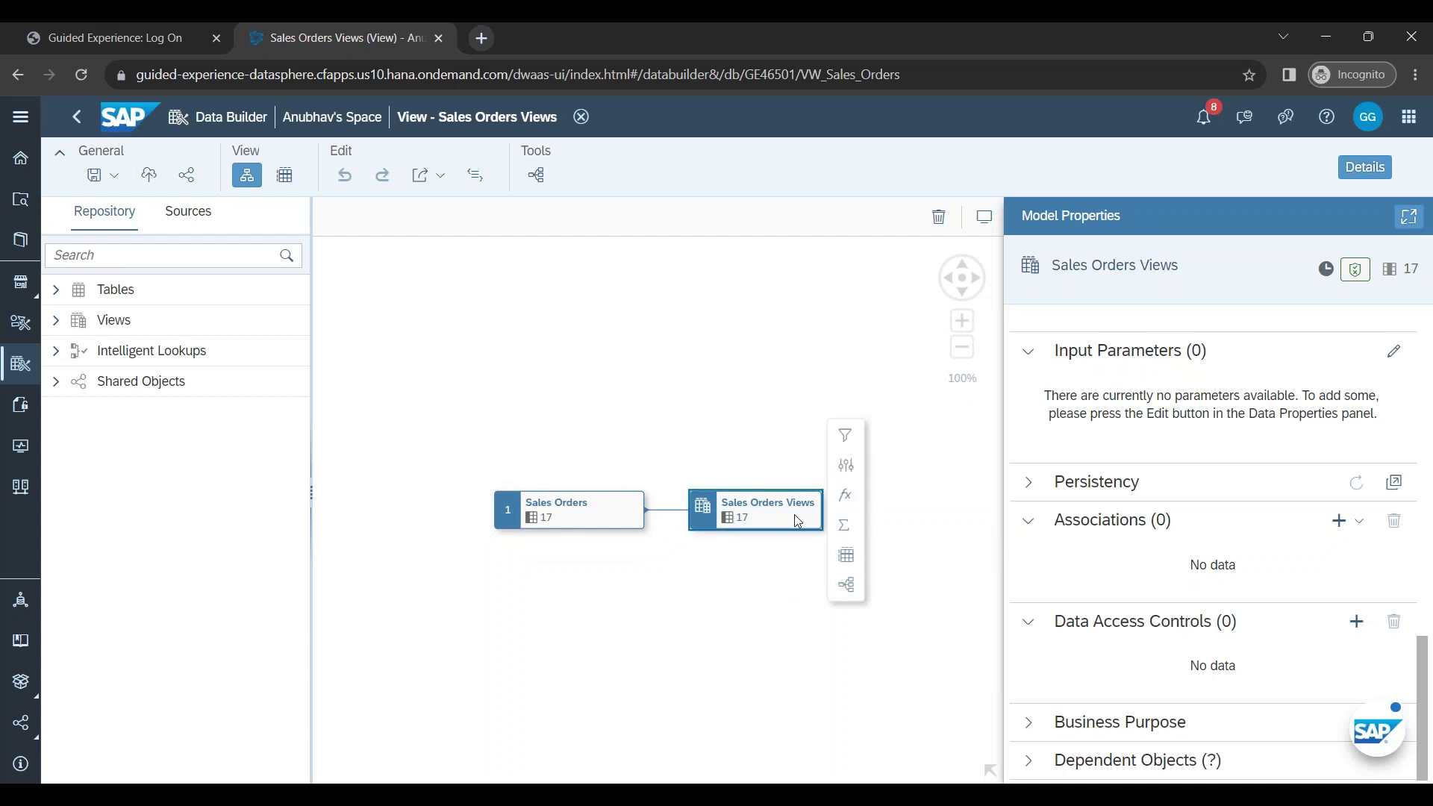
left_click(847, 557)
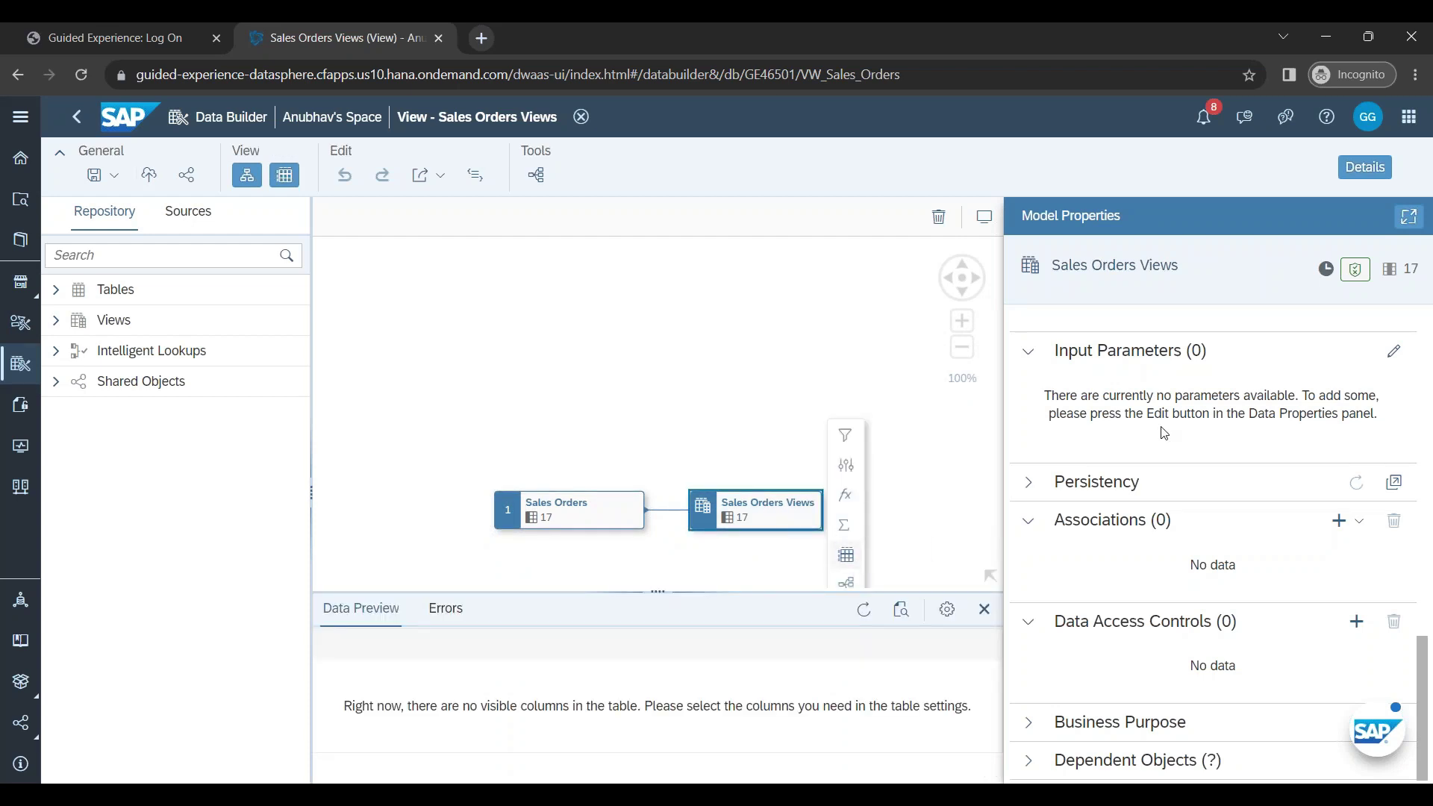
left_click(1359, 169)
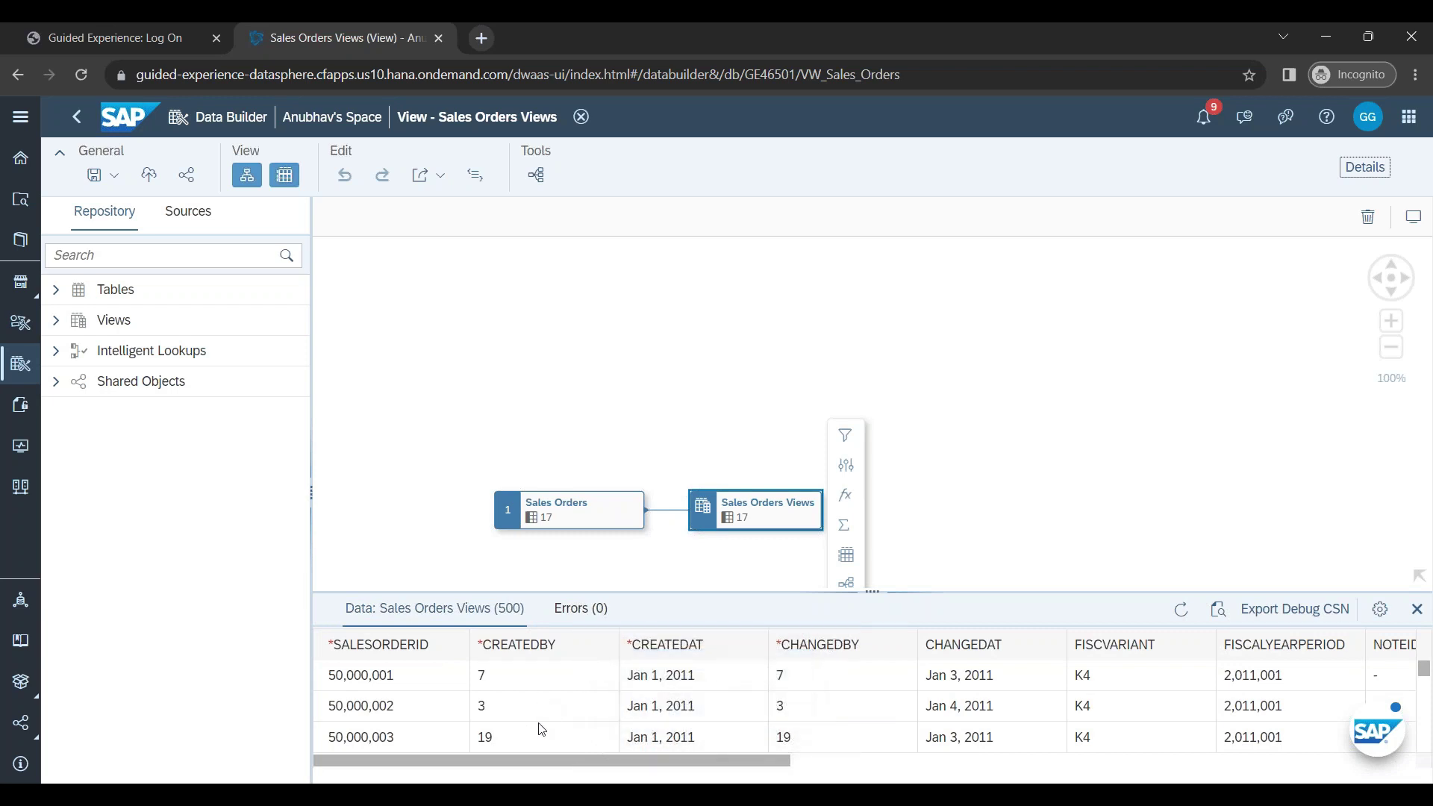
scroll(568, 721, "down", 2)
scroll(567, 723, "down", 10)
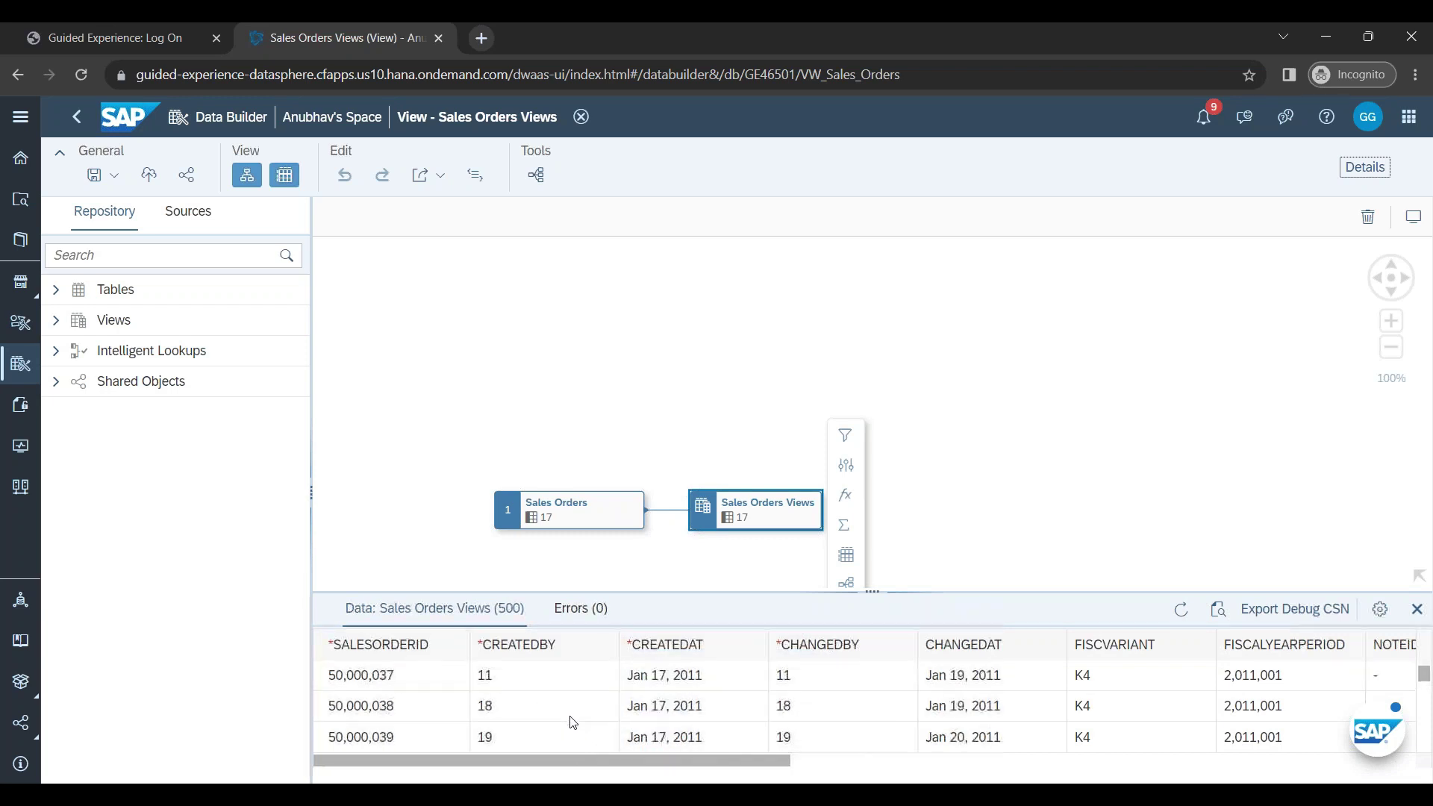
scroll(643, 740, "up", 12)
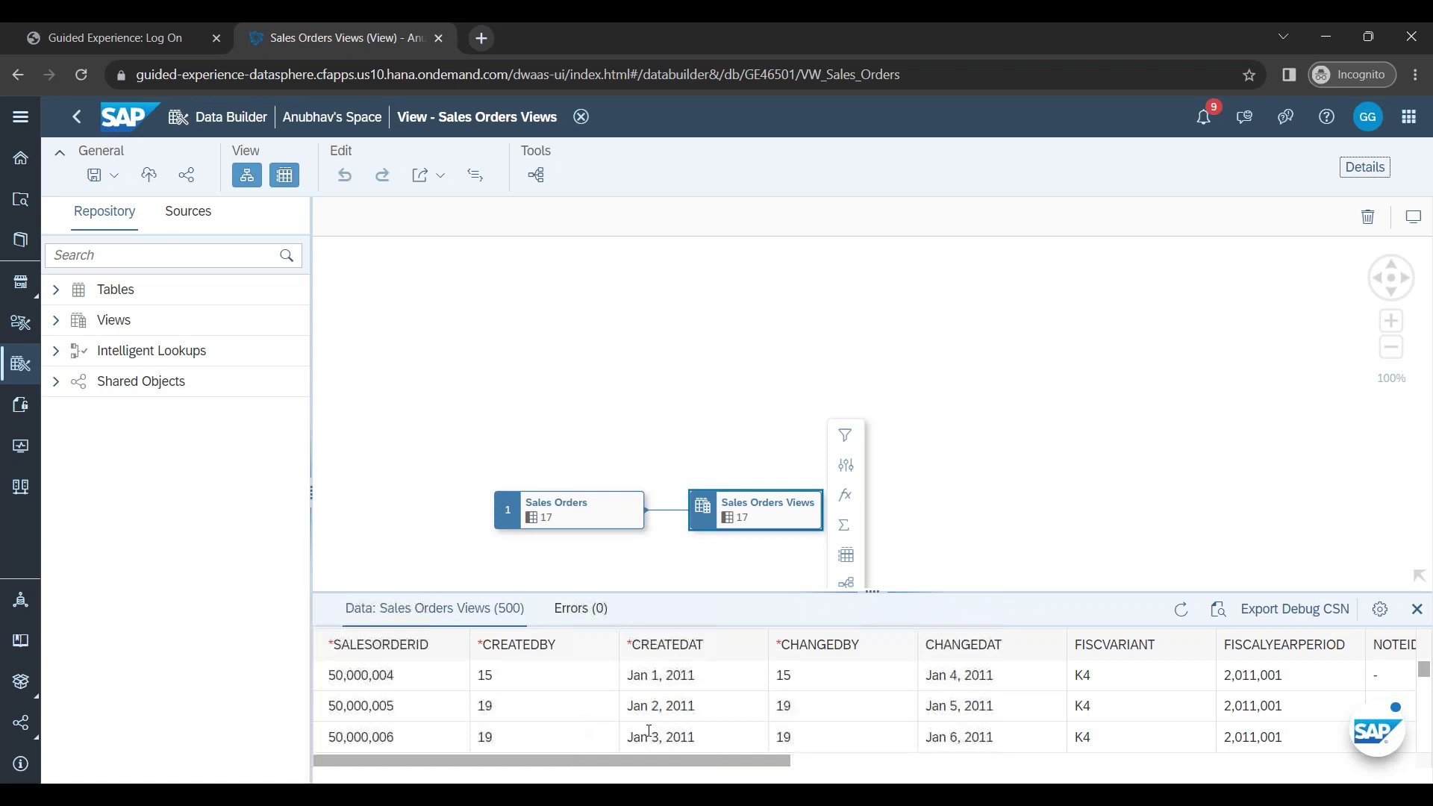
left_click(1323, 611)
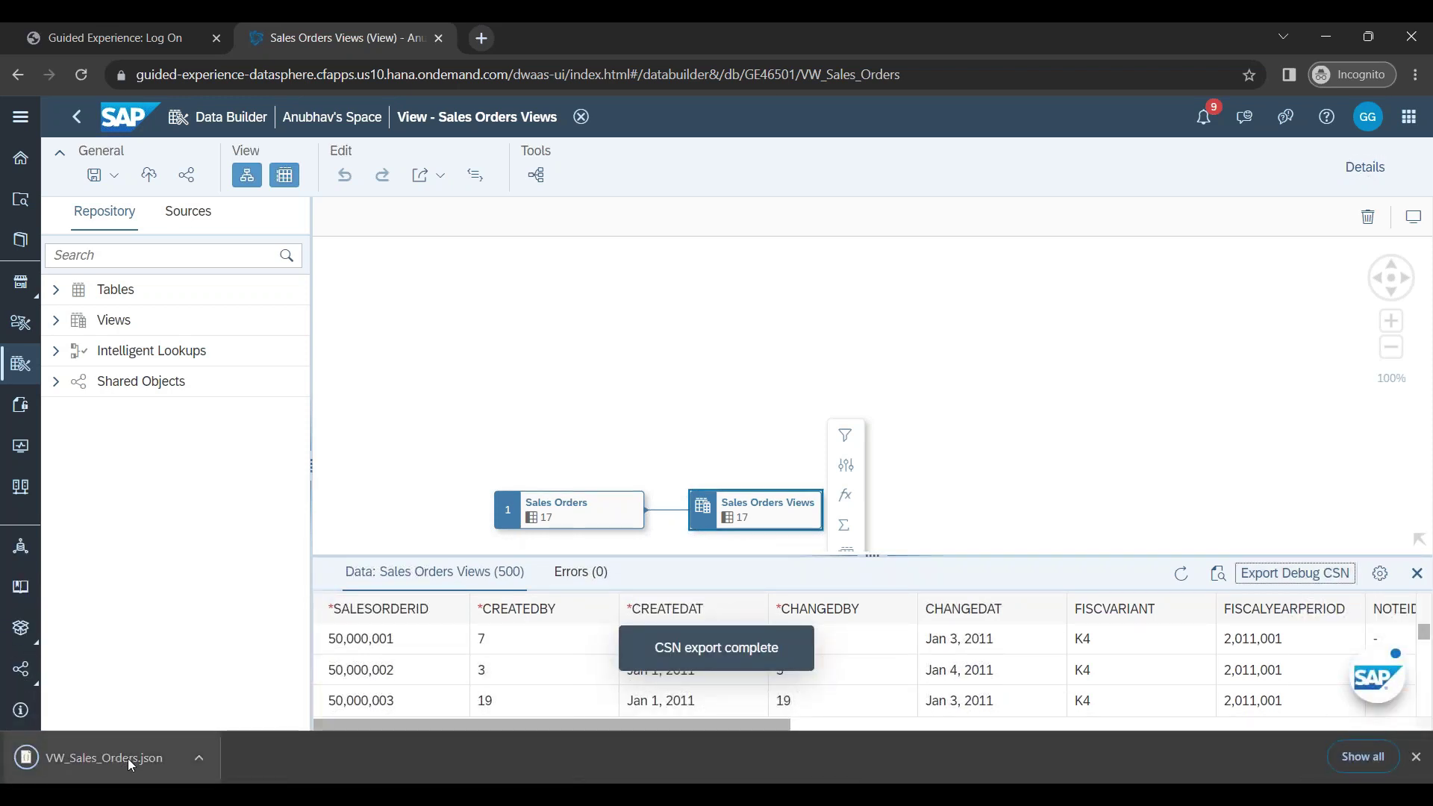
left_click(1416, 757)
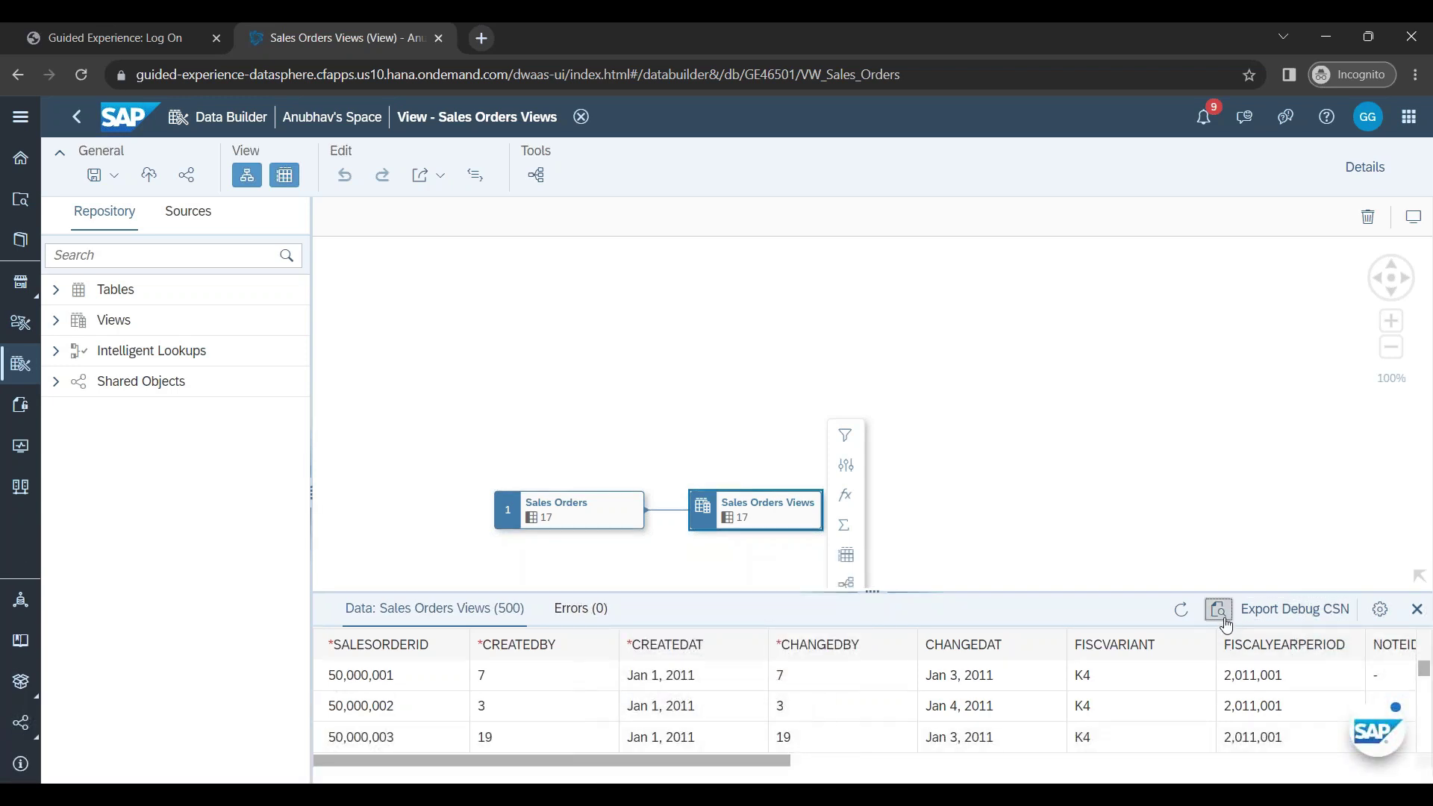
Show the generated SQL for VW_Sales_Orders and select the whole 17-column SELECT from "Sales_Orders".
left_click(1224, 622)
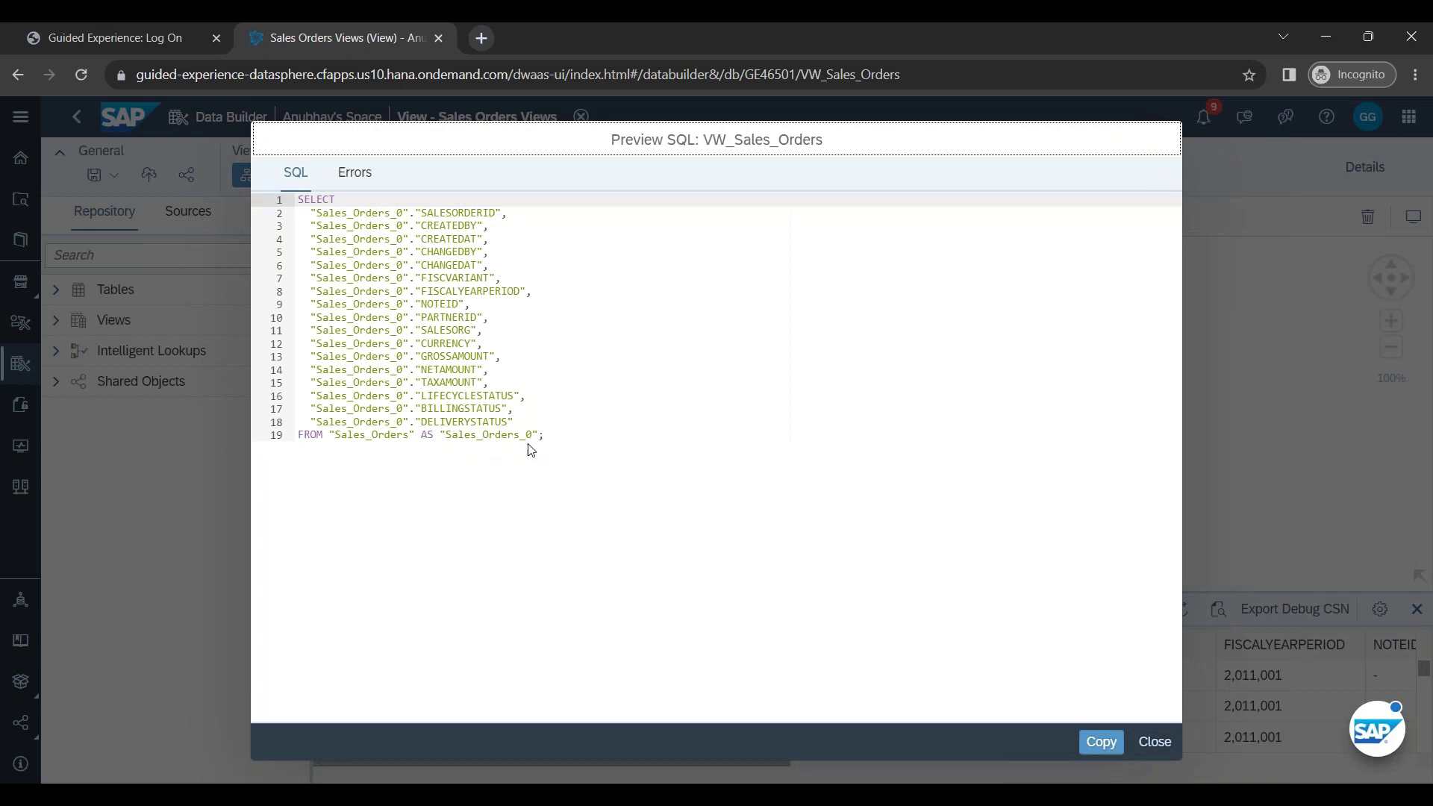
left_click_drag(544, 438, 285, 192)
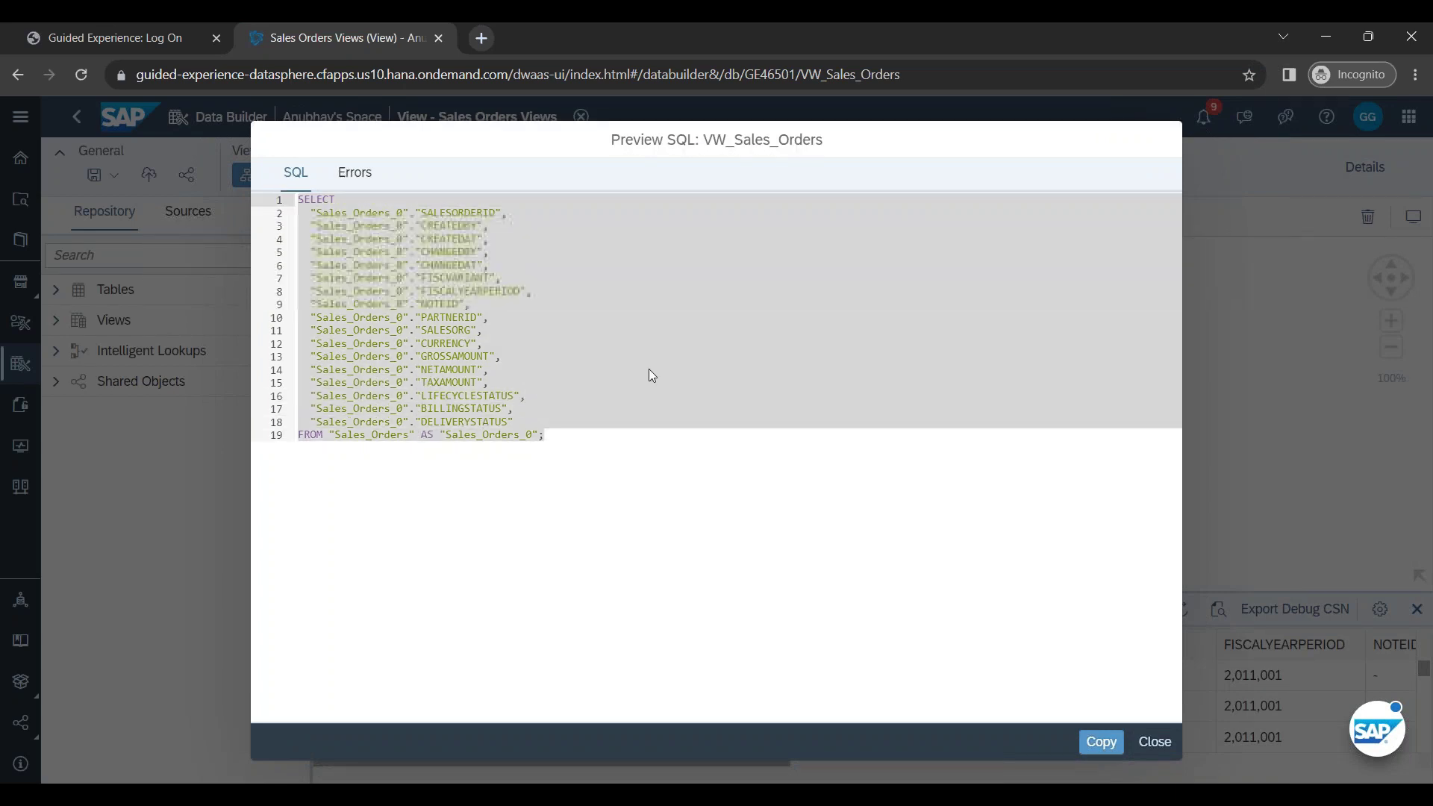